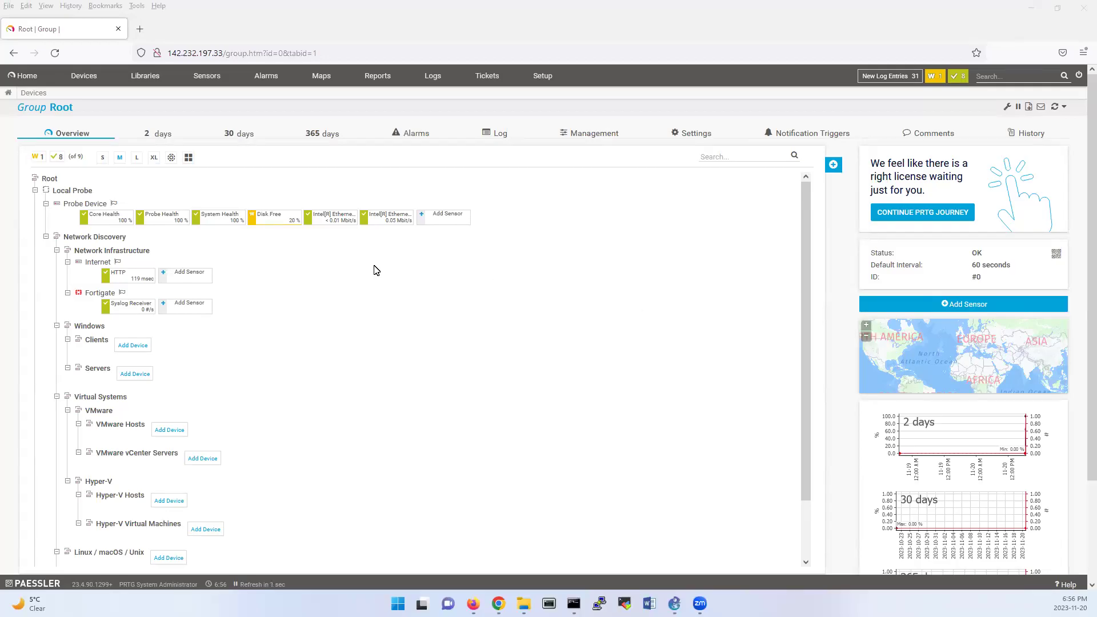
Step: Bring the FortiGate dashboard window in front of the PRTG device tree
scroll(394, 282, down, 2)
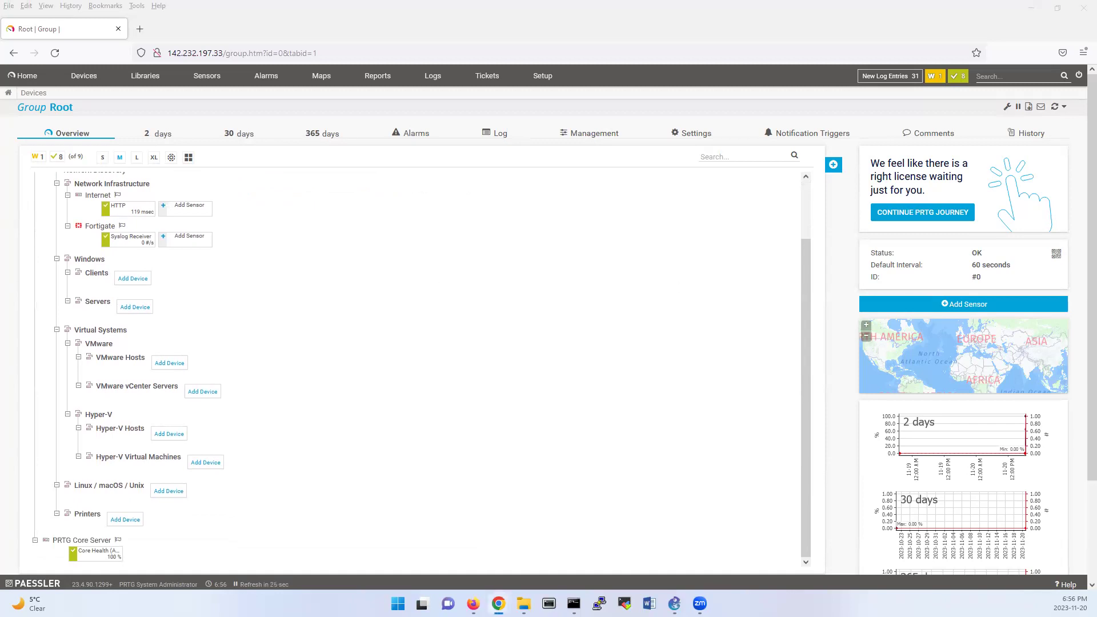
key(alt+Tab)
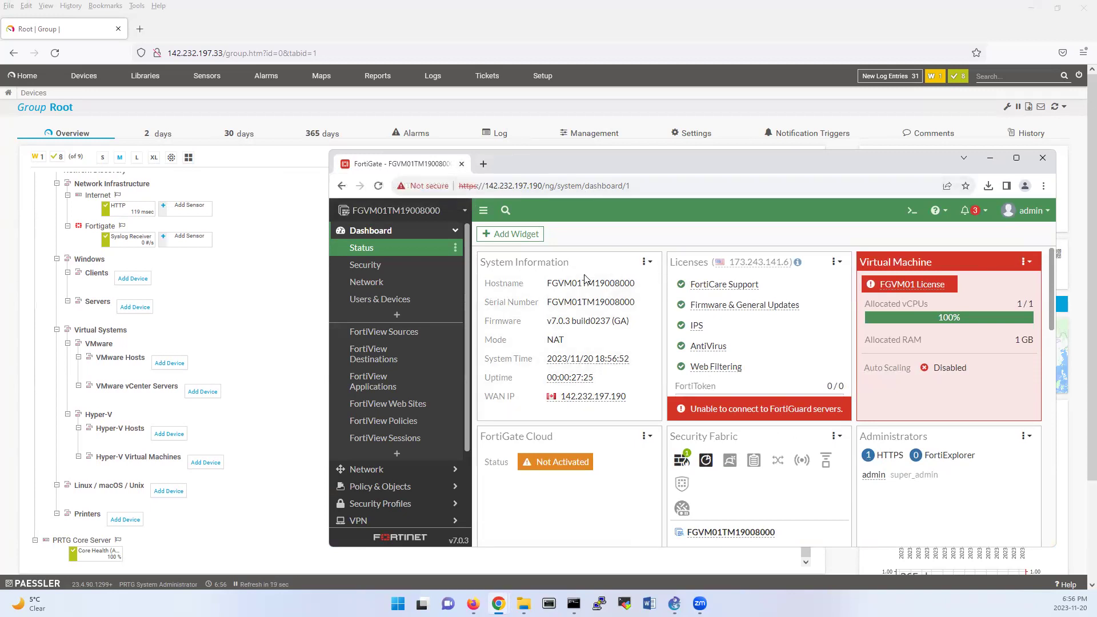
Step: Open FortiGate's Log Settings and select the remote syslog server address 142.232.197.33
scroll(431, 350, down, 5)
scroll(420, 486, down, 3)
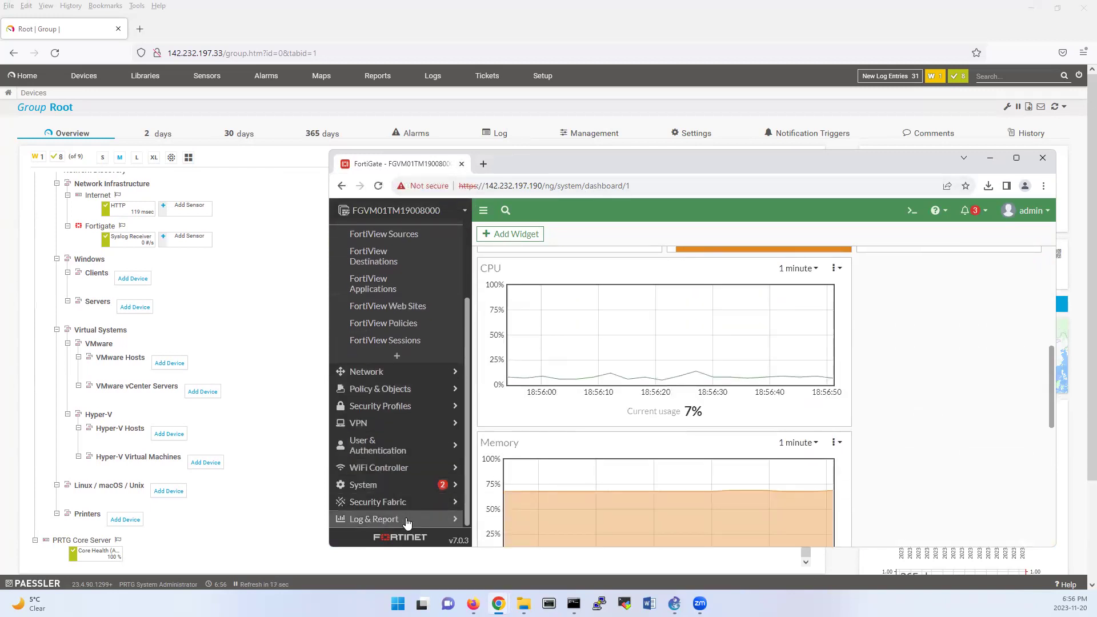
click(401, 520)
scroll(409, 428, down, 1)
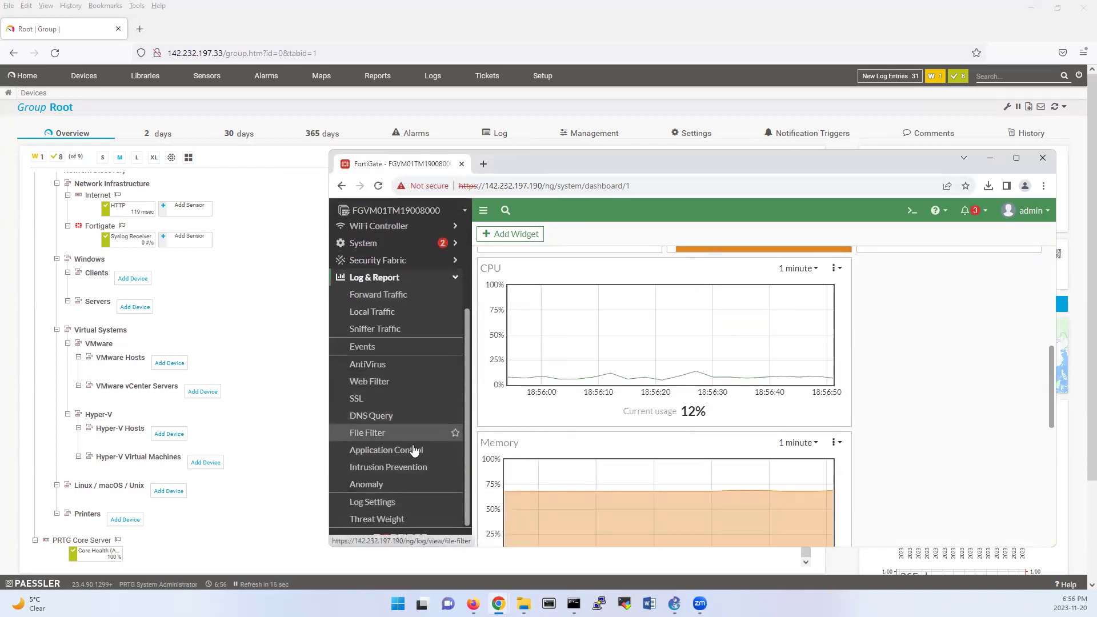
click(400, 503)
scroll(766, 348, down, 5)
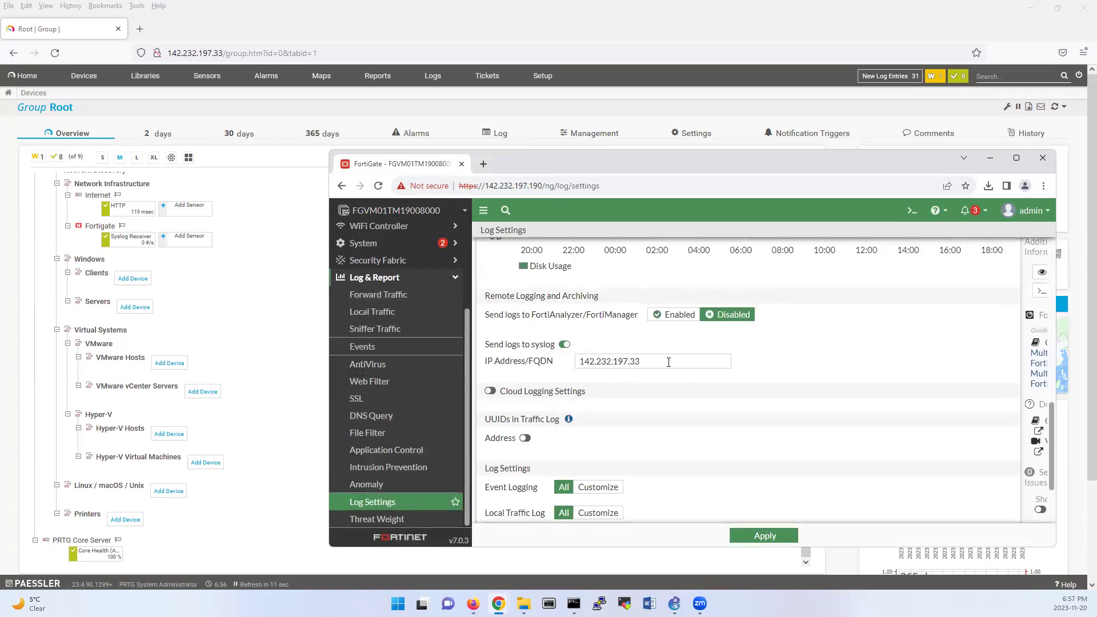
double_click(669, 362)
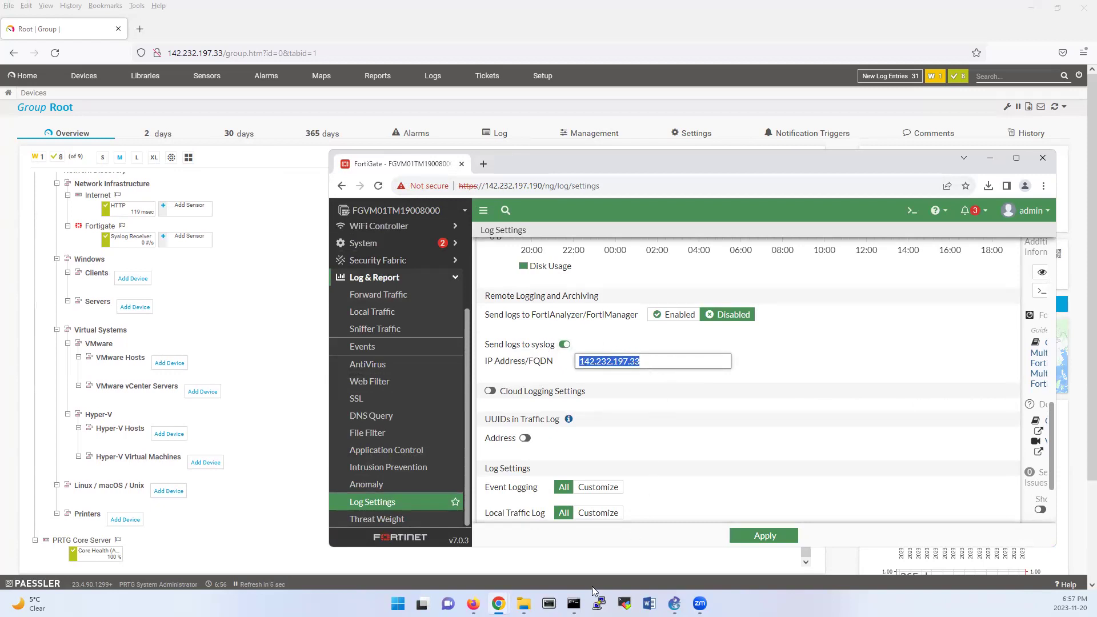
click(574, 604)
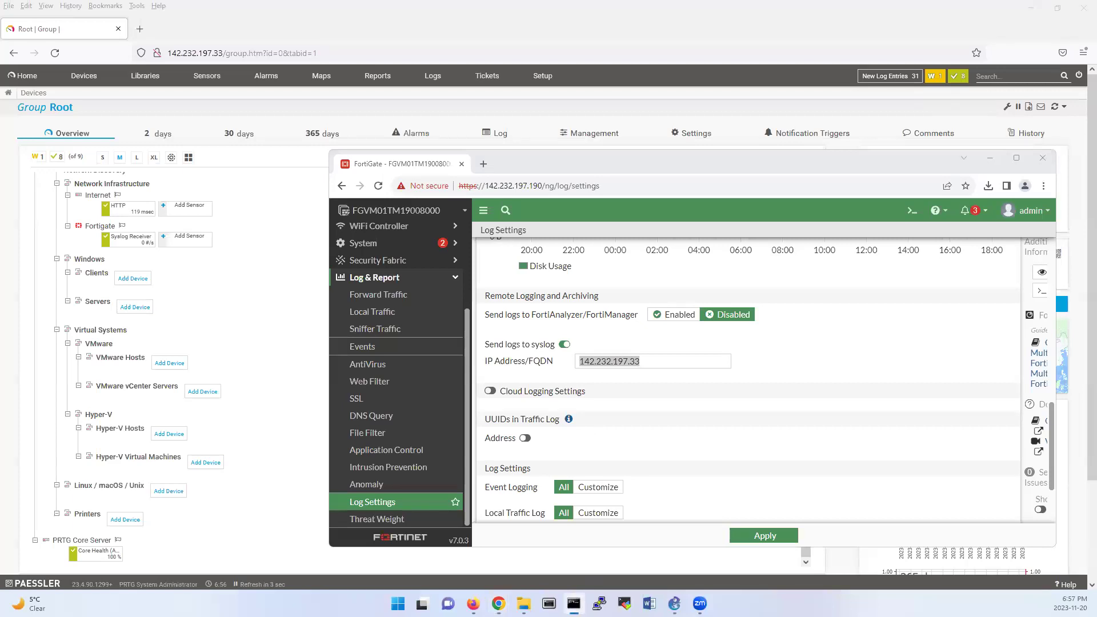
Step: Run ipconfig to confirm this PC's IPv4 address is 142.232.197.33, then minimize Command Prompt
drag(1023, 8, 280, 266)
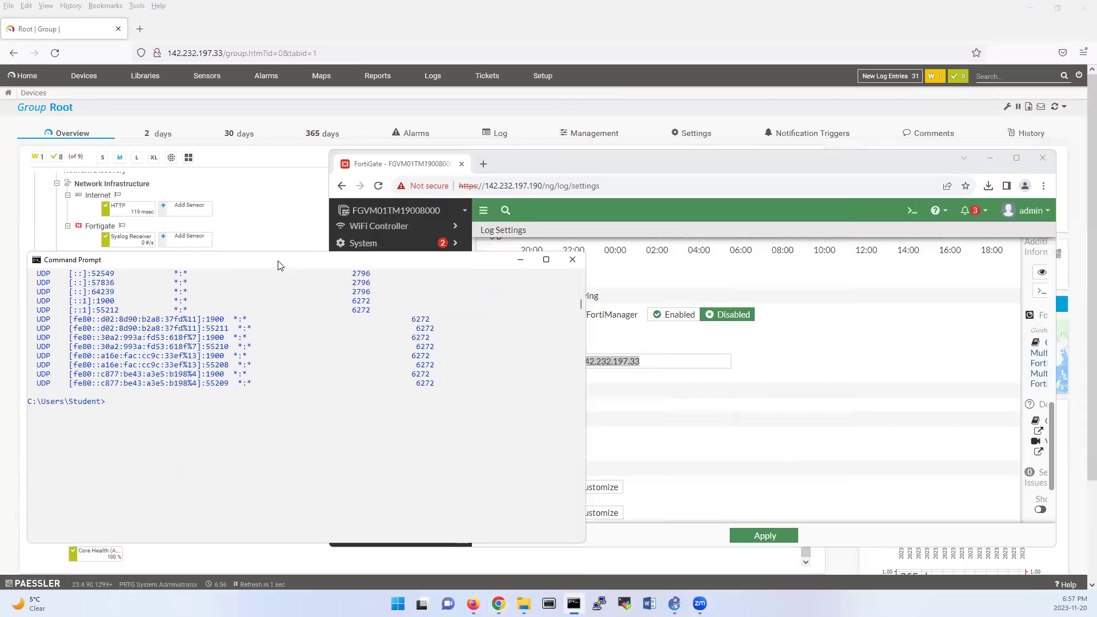
text(ipconfig)
key(Return)
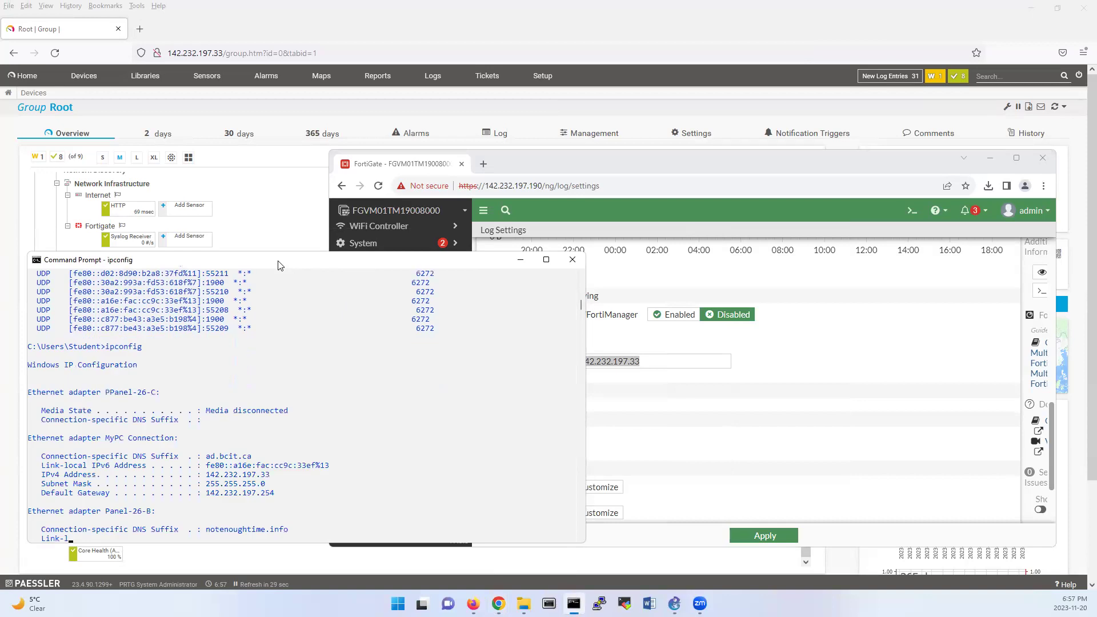
drag(194, 282, 284, 286)
drag(430, 266, 468, 269)
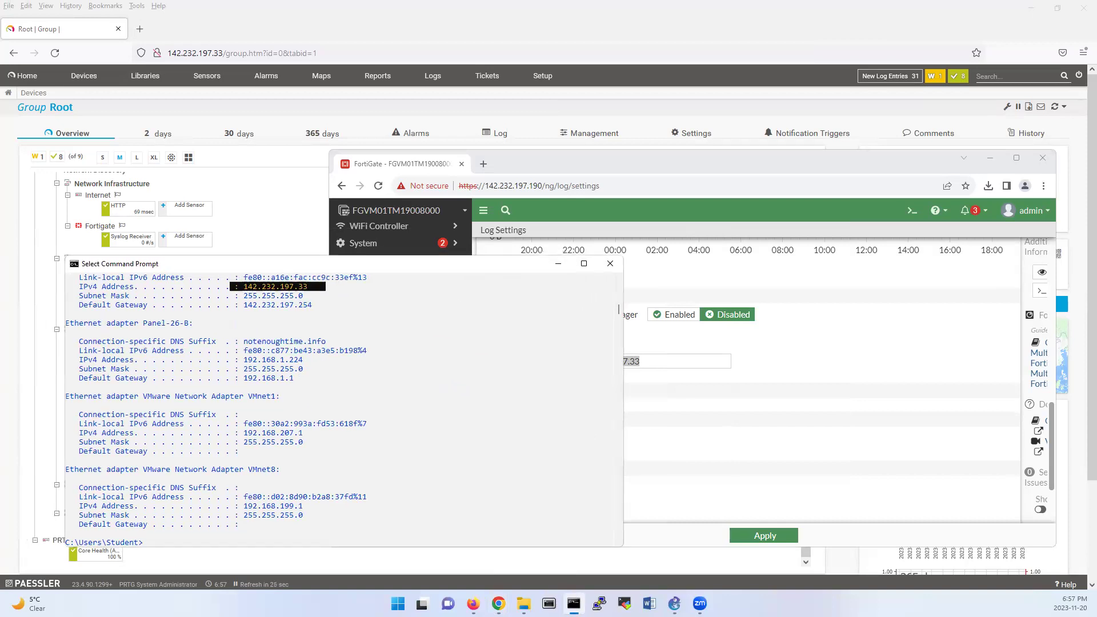
click(557, 263)
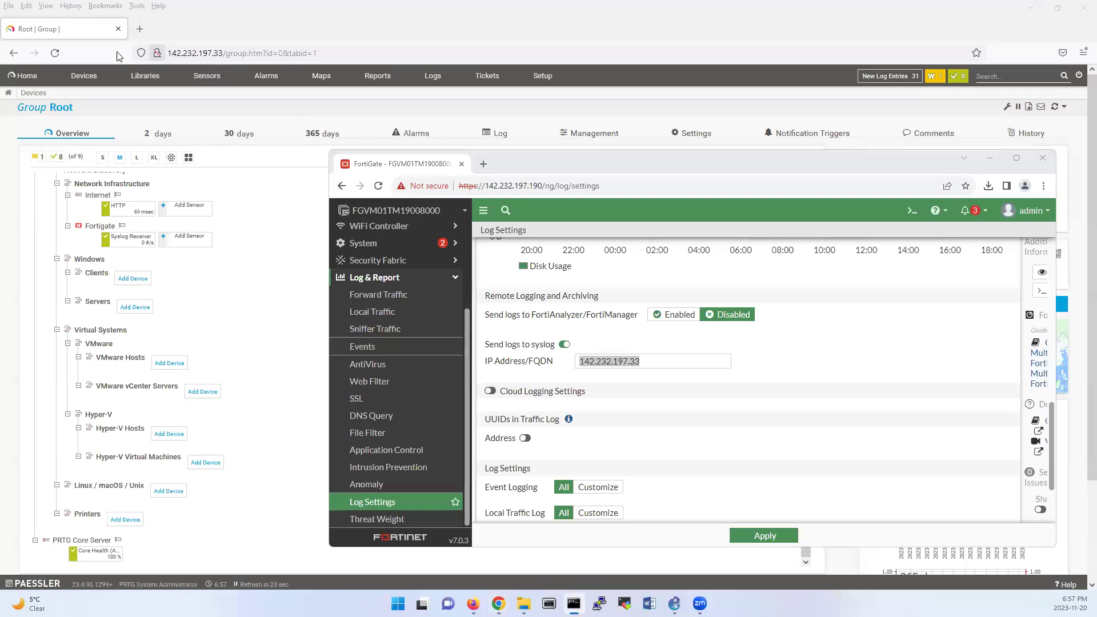
Step: Return to PRTG and open the Local Probe details page
click(178, 55)
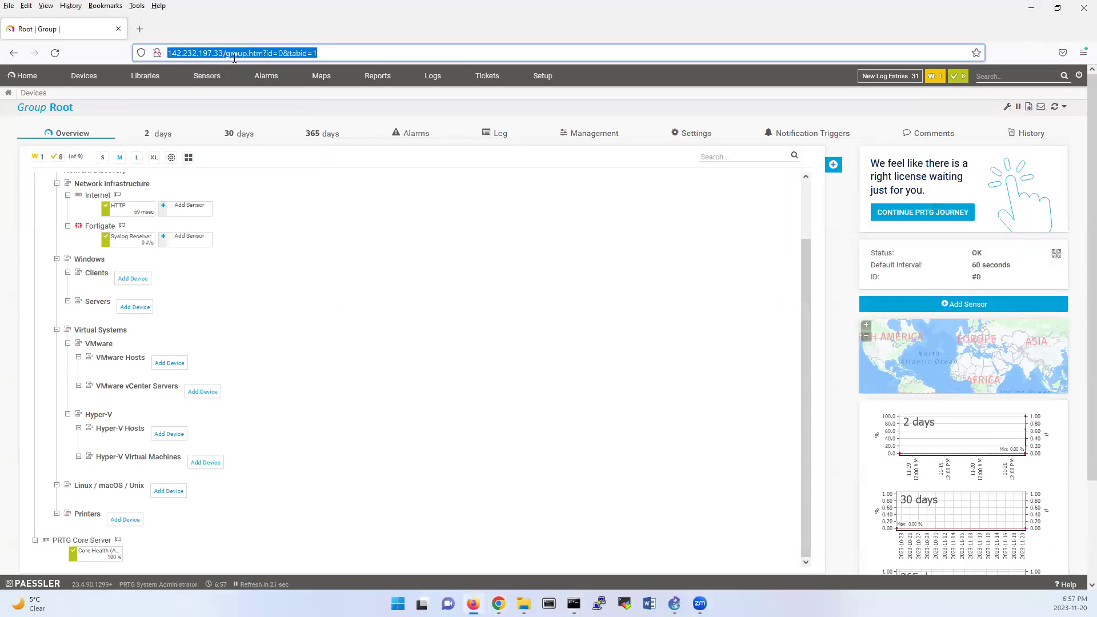
scroll(356, 237, up, 2)
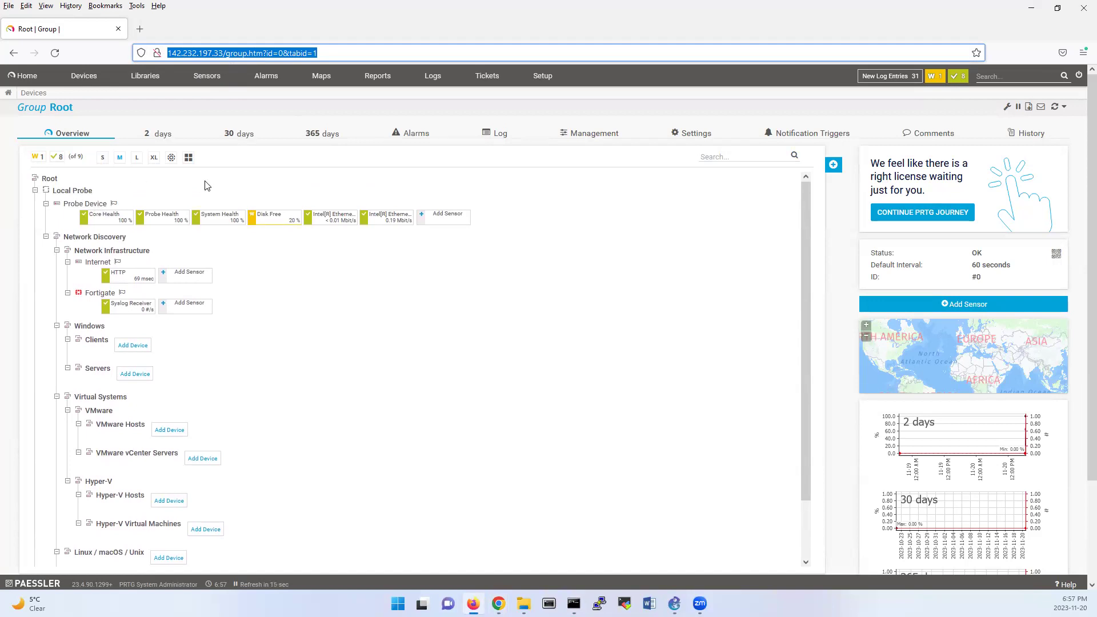
click(192, 187)
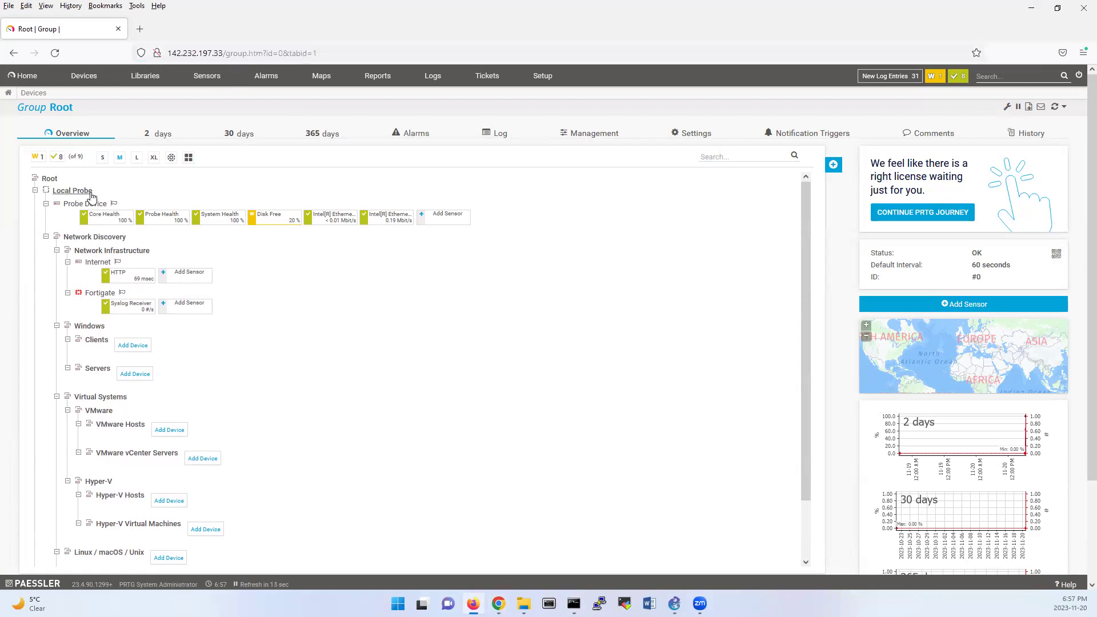
click(73, 192)
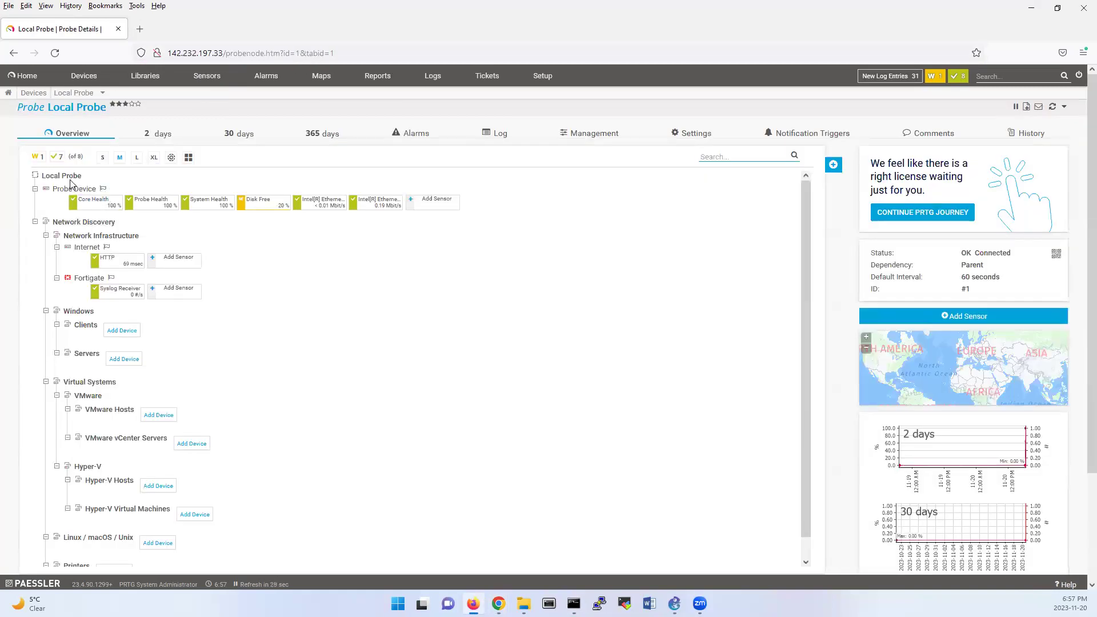
Step: Add a device under Local Probe named fortigate with IPv4 address 142.232.197.190
right_click(68, 177)
mouse_move(118, 294)
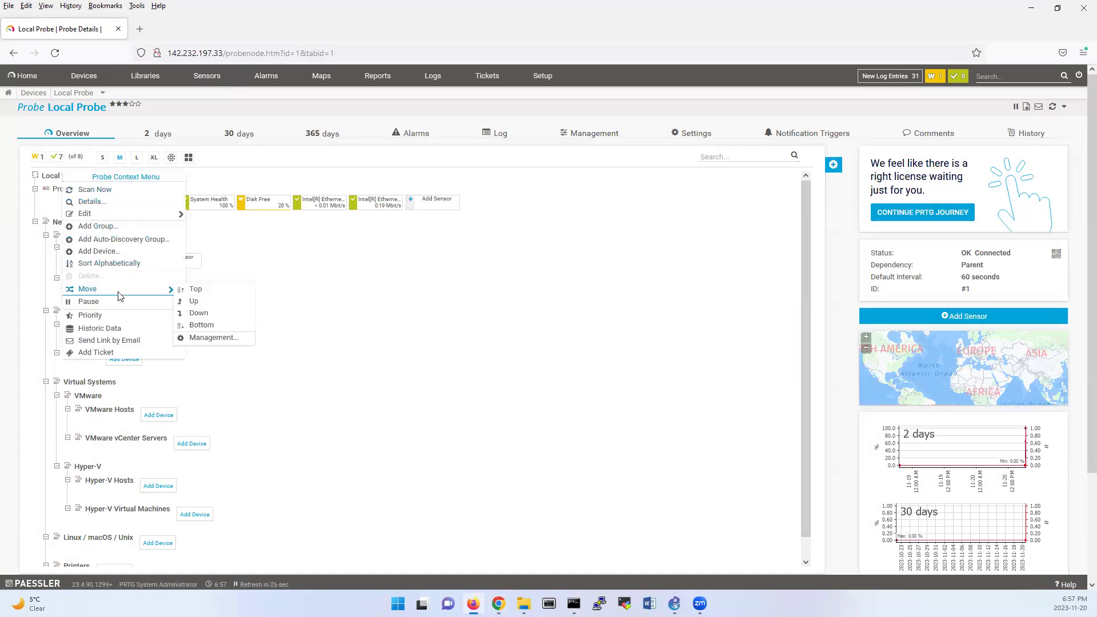
click(123, 252)
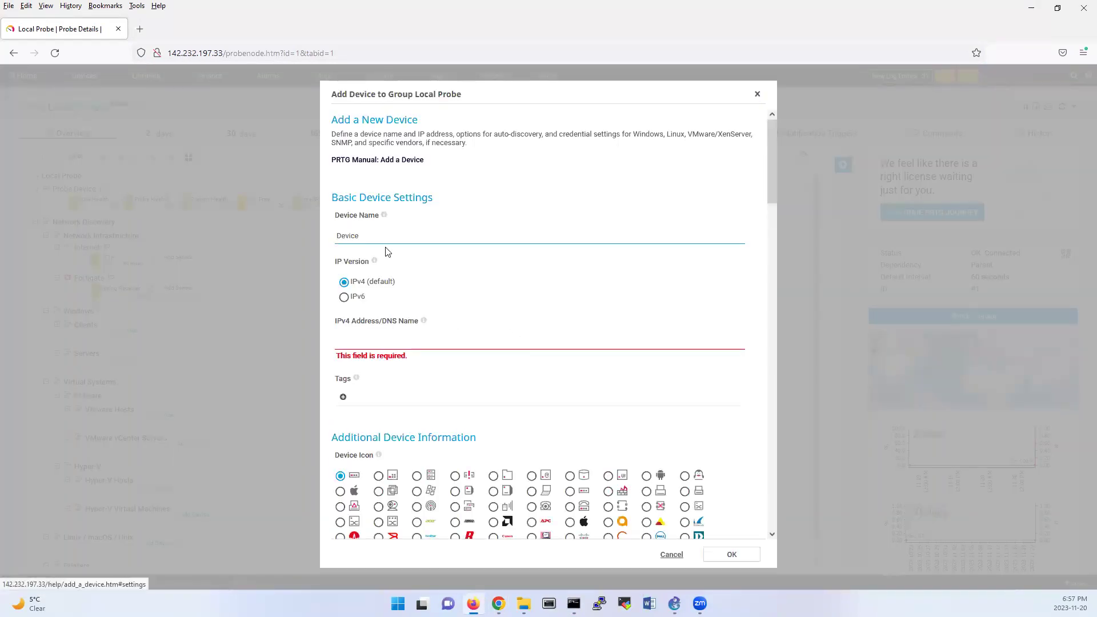
double_click(357, 236)
text(fortigate)
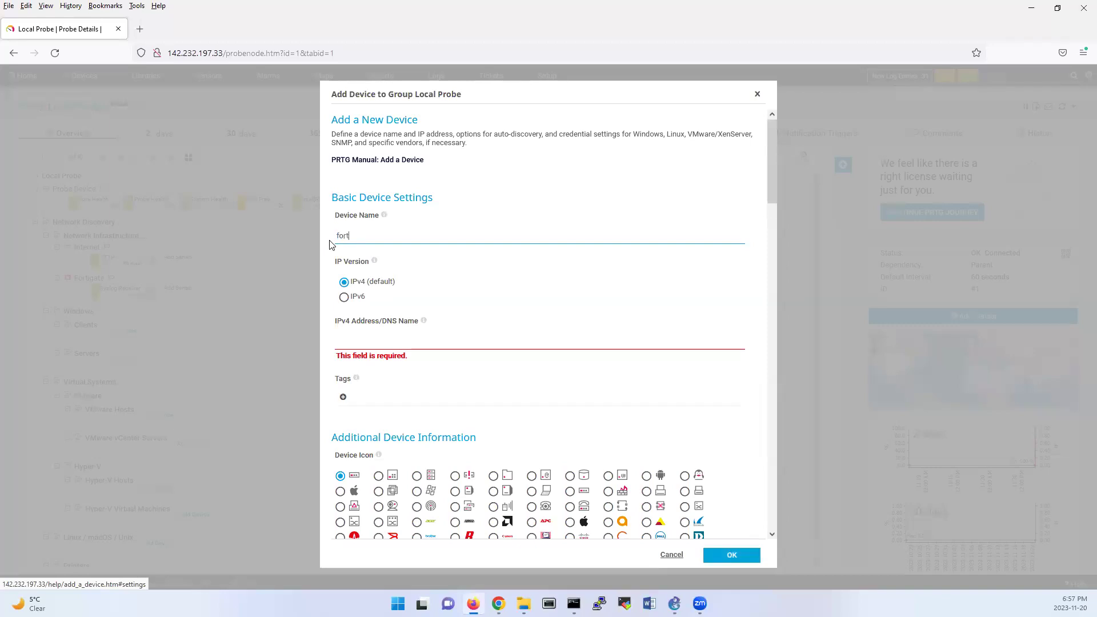
click(362, 342)
text(142.232.197.33)
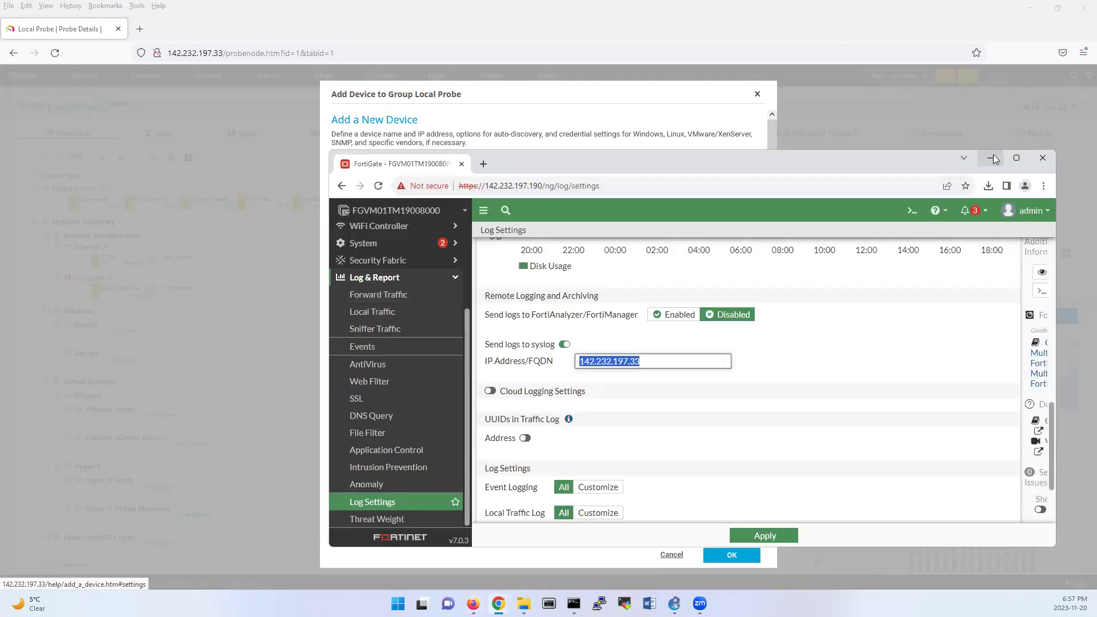
Step: Give the new device the Fortinet icon and confirm adding it
click(990, 157)
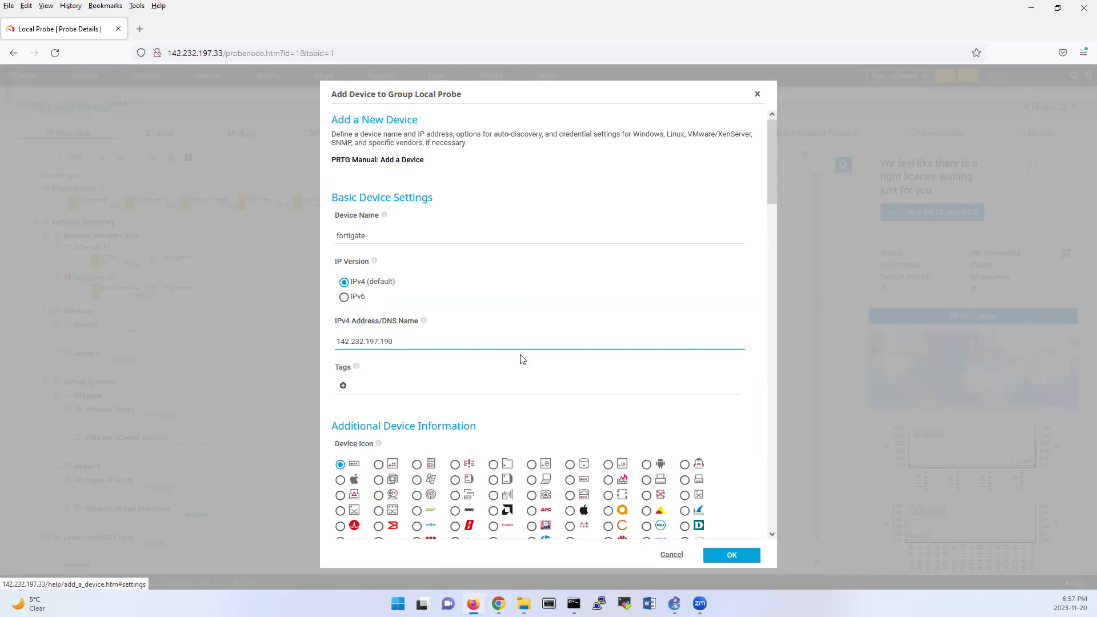
scroll(522, 359, down, 3)
click(417, 388)
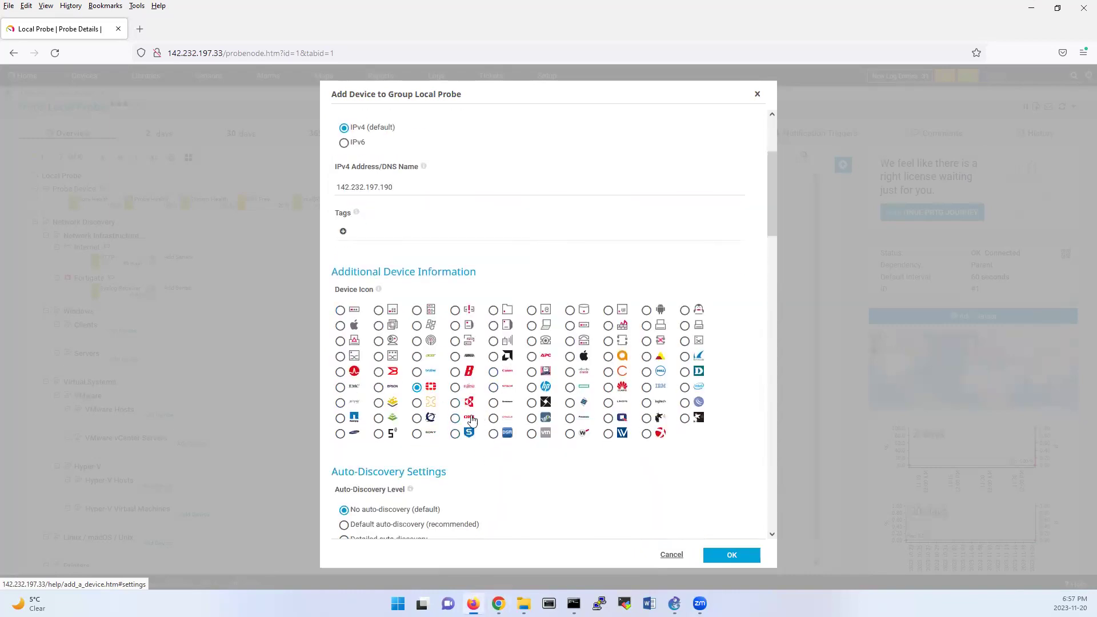
scroll(471, 497, down, 3)
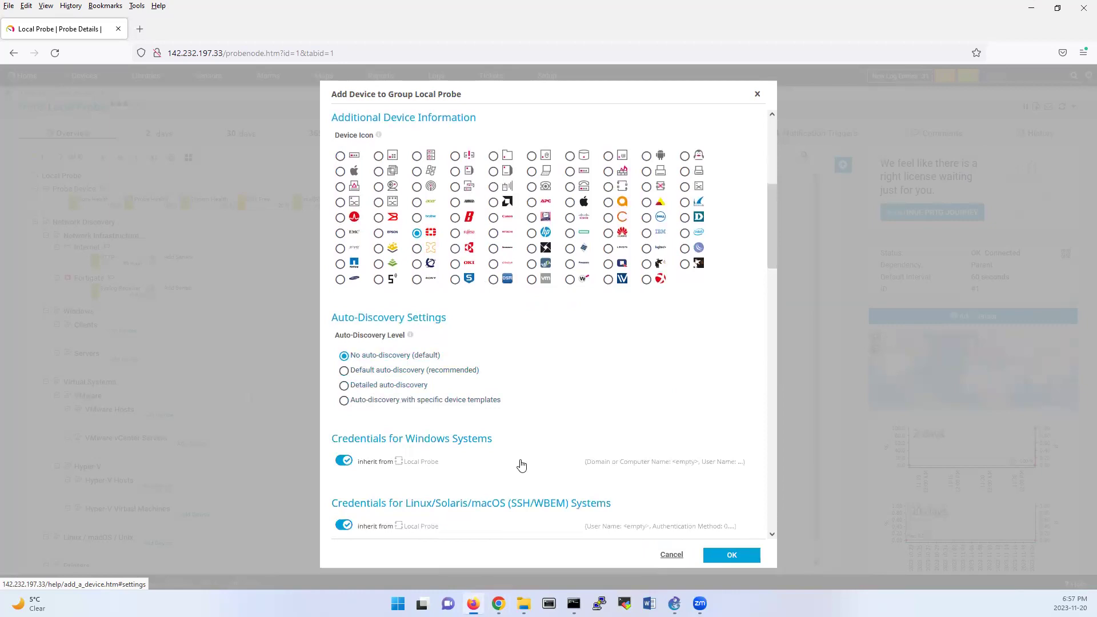
click(732, 555)
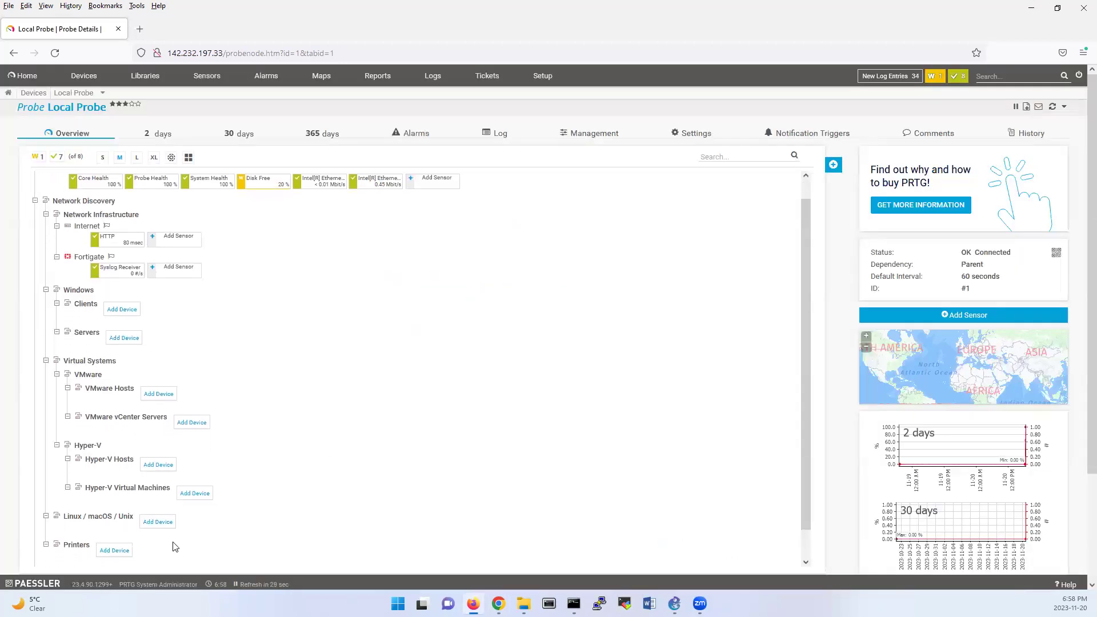
scroll(171, 503, up, 1)
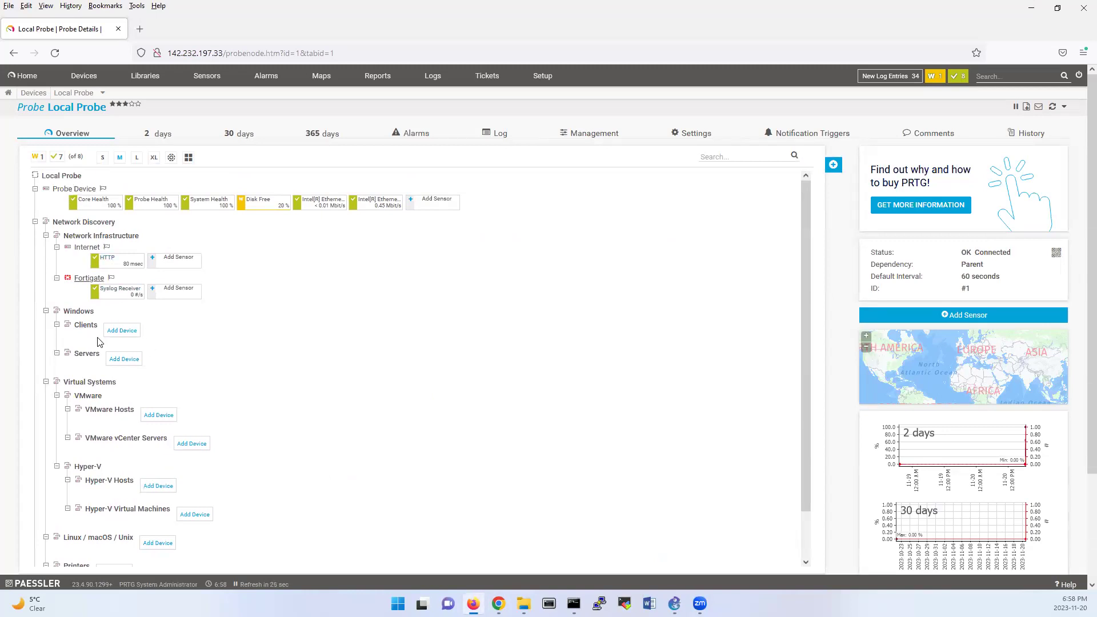
Step: Open Add Sensor for the fortigate device and search for 'syslog'
scroll(97, 341, down, 1)
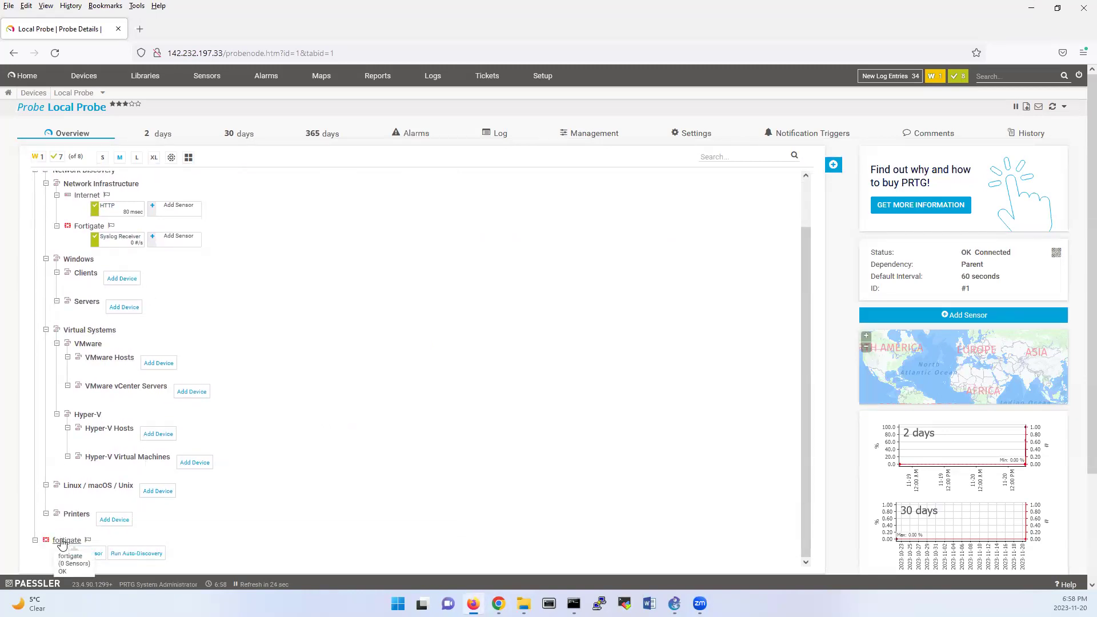
click(80, 553)
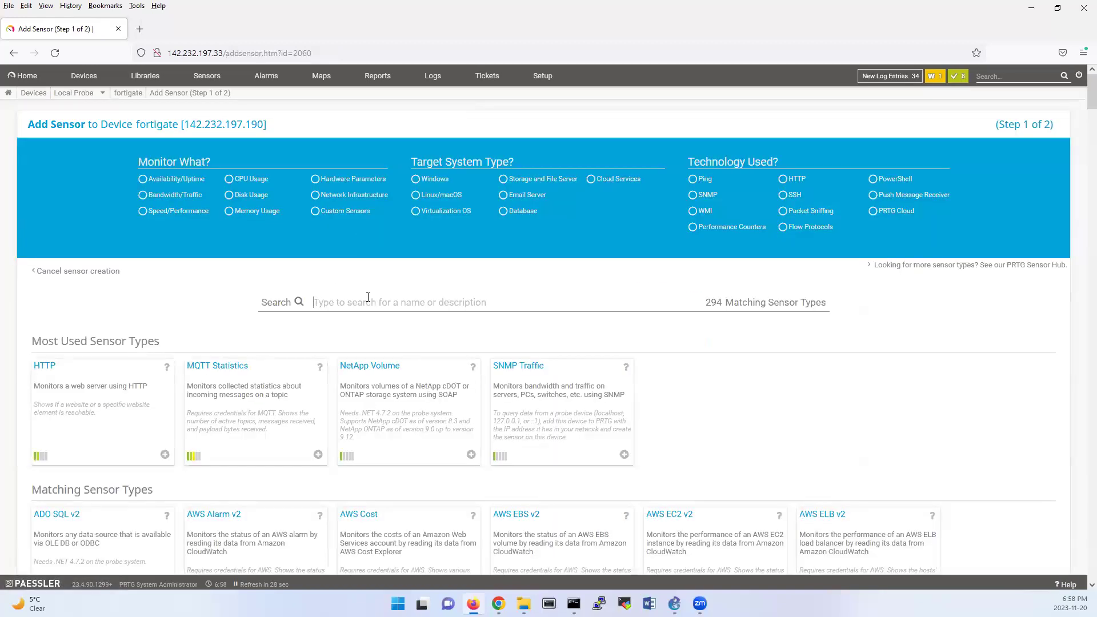
text(syslog)
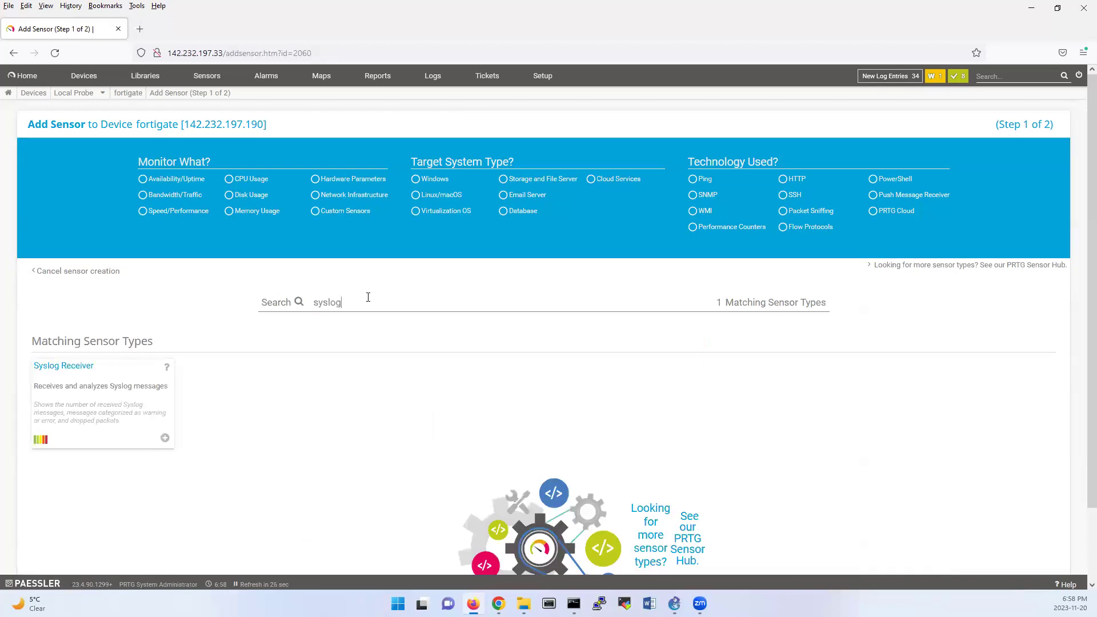
Step: Create a Syslog Receiver sensor listening on port 514 with include filter severity[0-7]
click(93, 388)
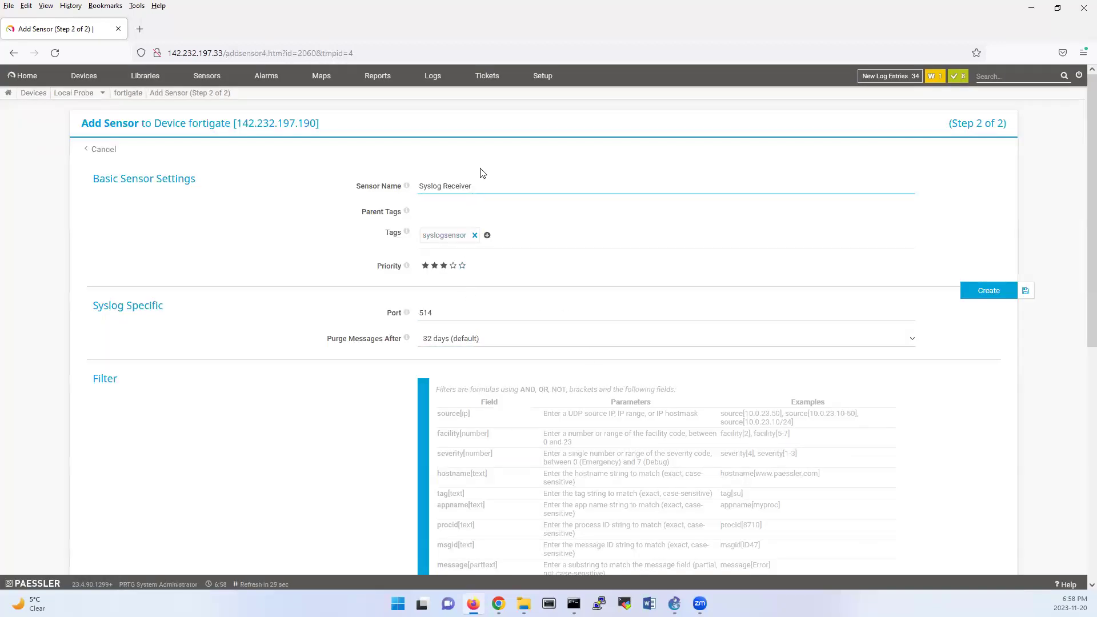
scroll(530, 252, down, 2)
click(422, 195)
double_click(434, 196)
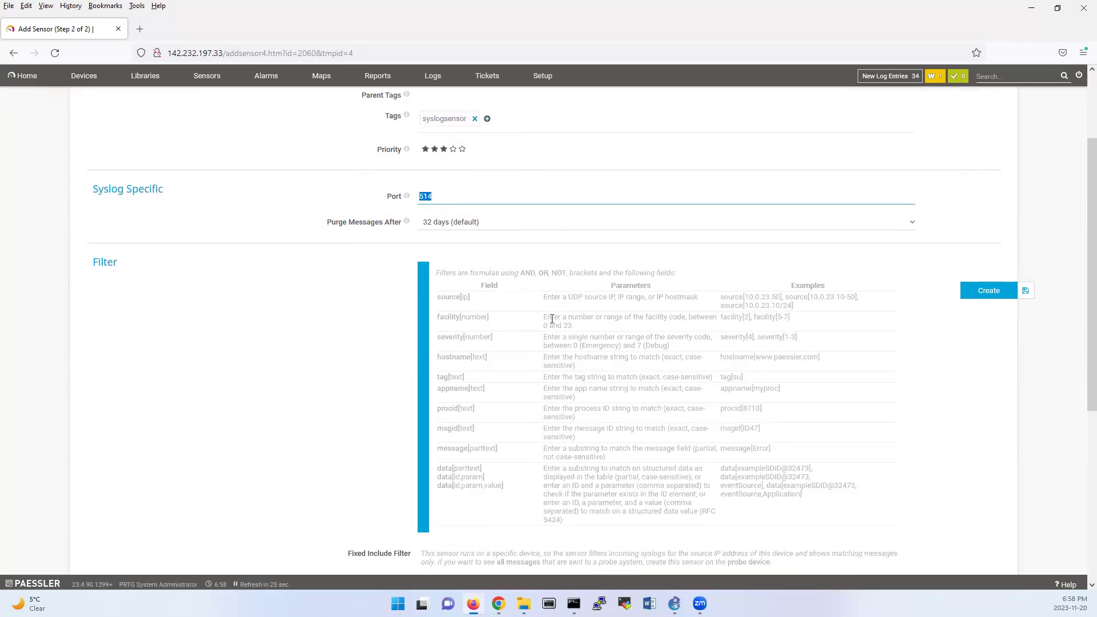
scroll(610, 372, down, 4)
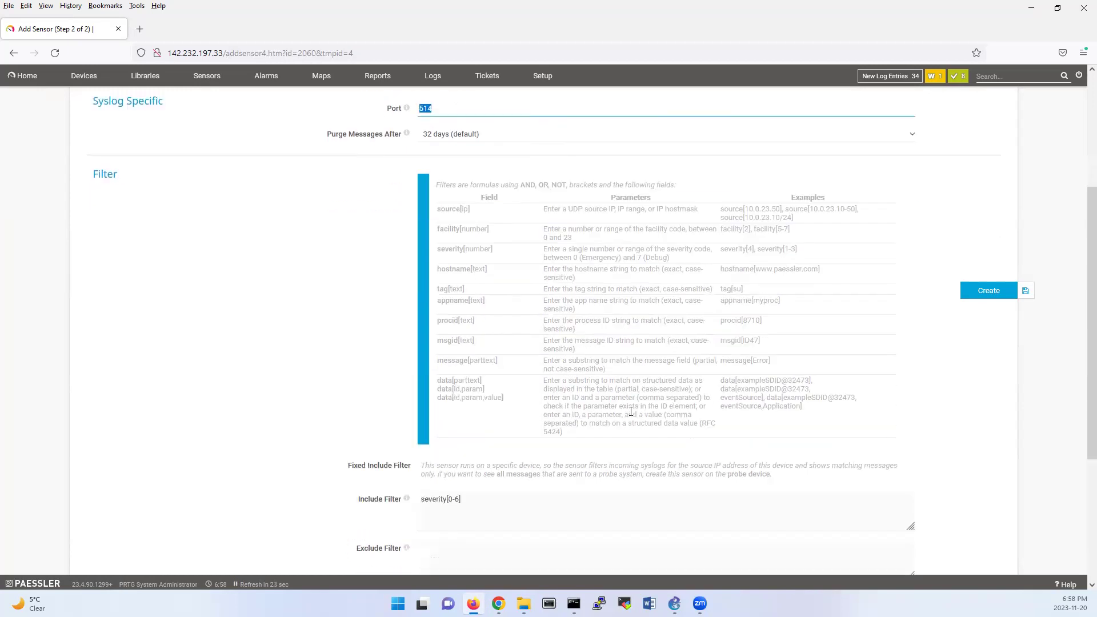
click(460, 368)
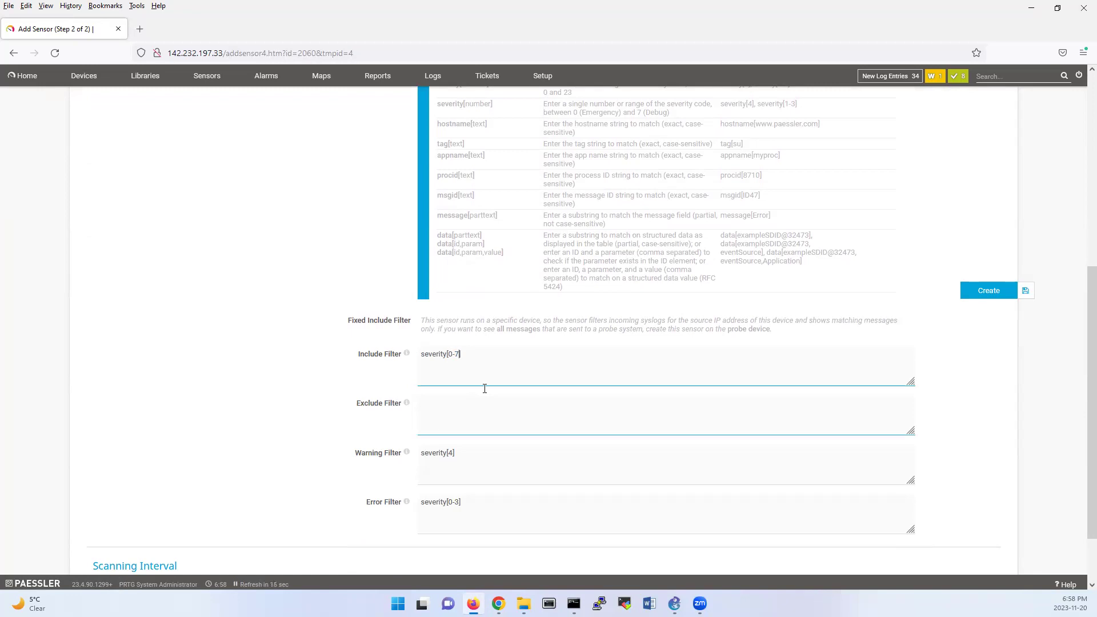
key(ctrl+a)
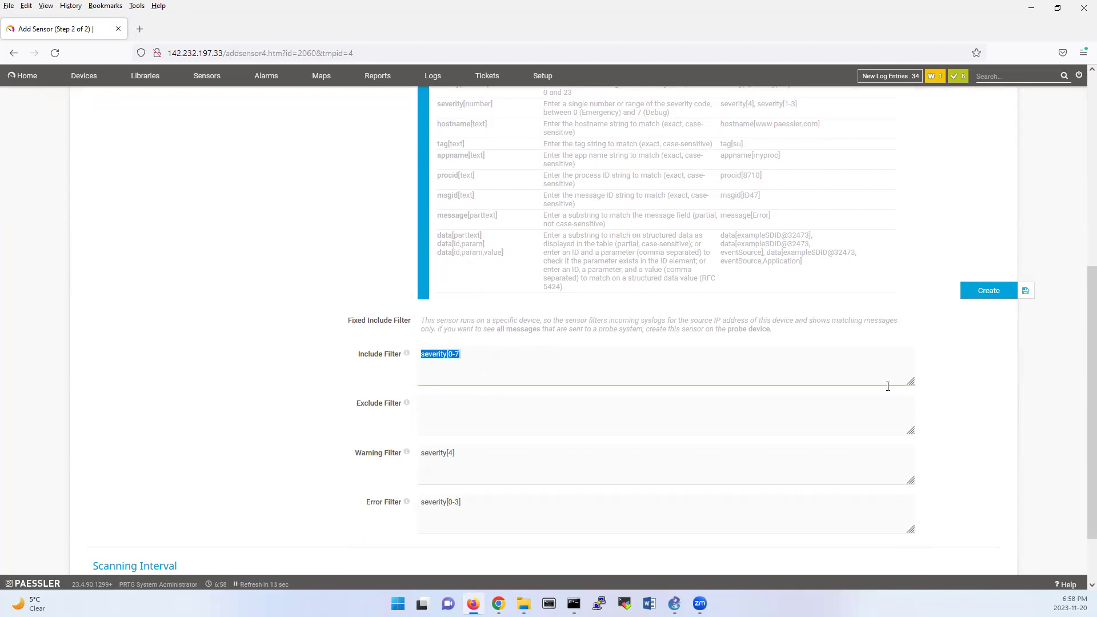
click(991, 290)
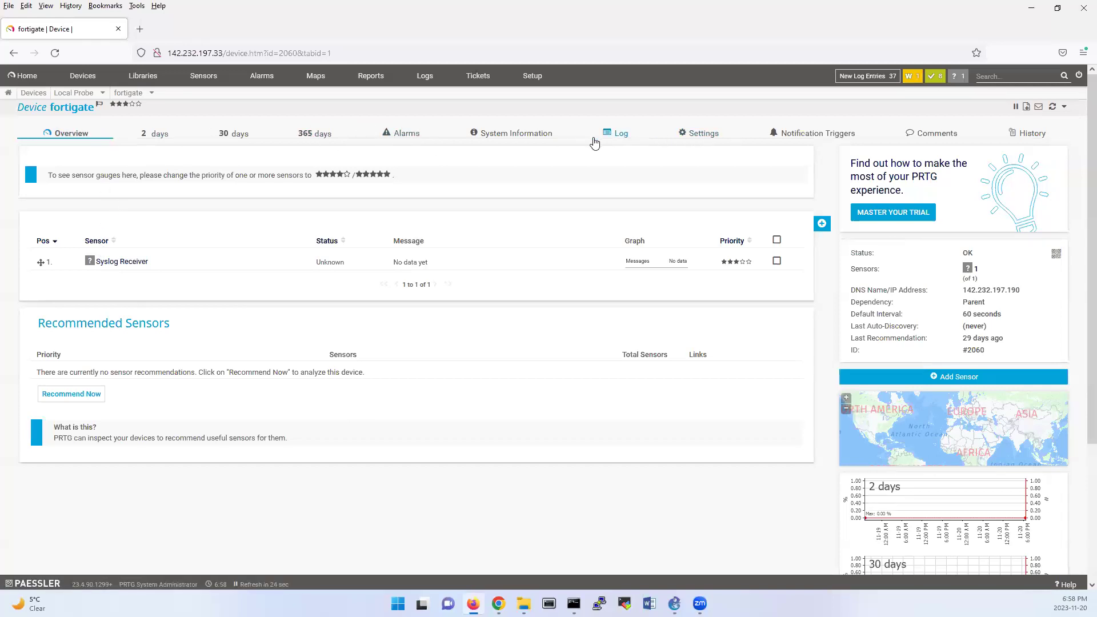
Step: Check the fortigate device's Log tab, refresh it, and return to Overview
click(104, 138)
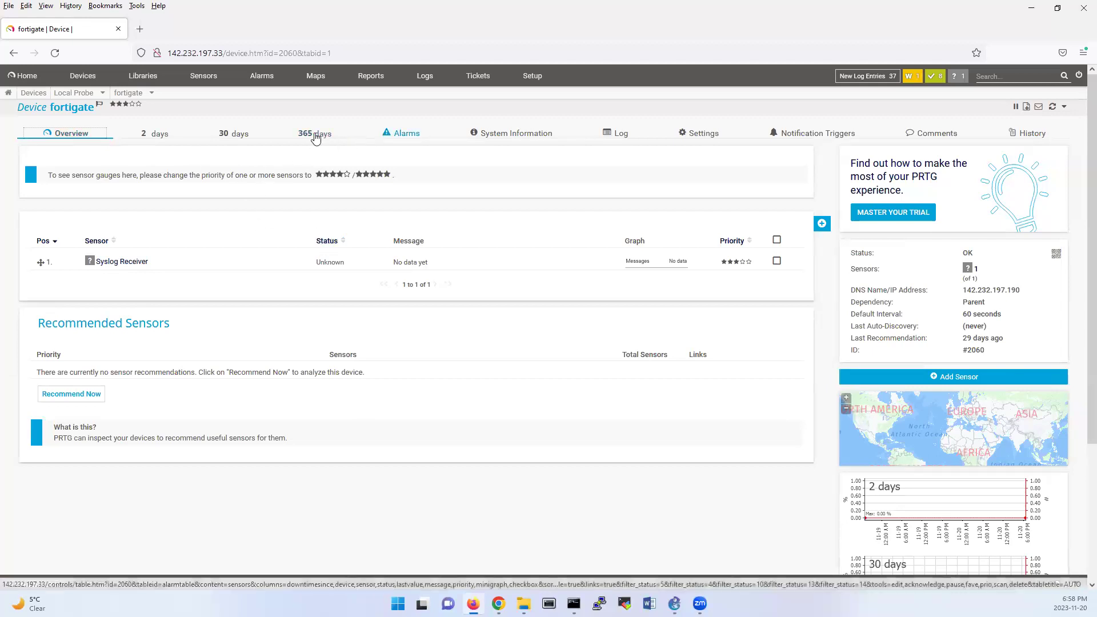
click(625, 133)
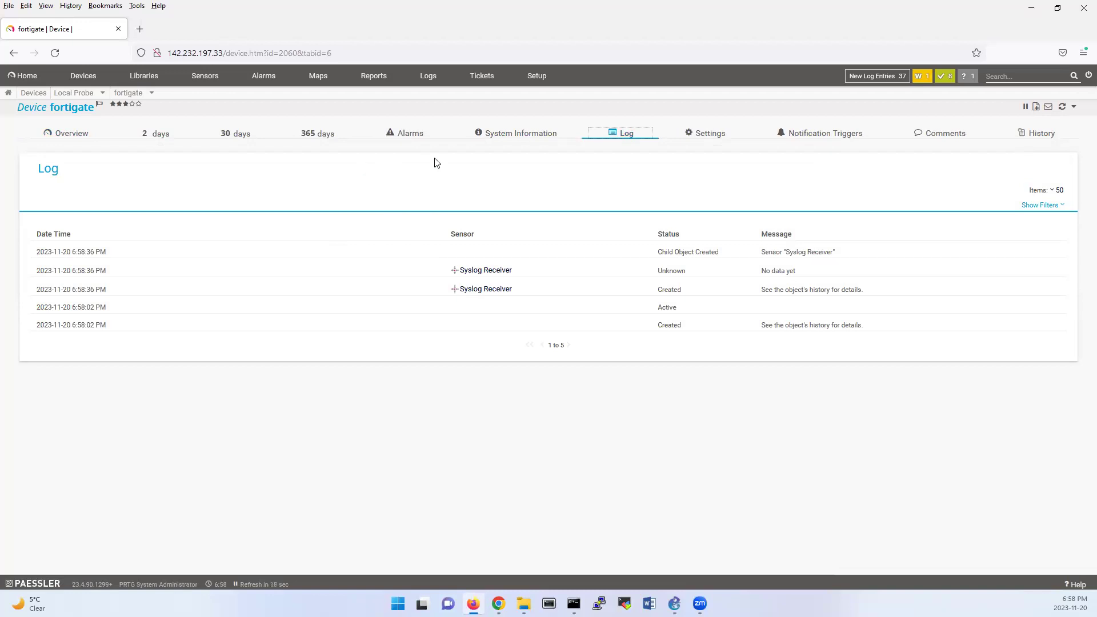
click(1062, 107)
click(84, 139)
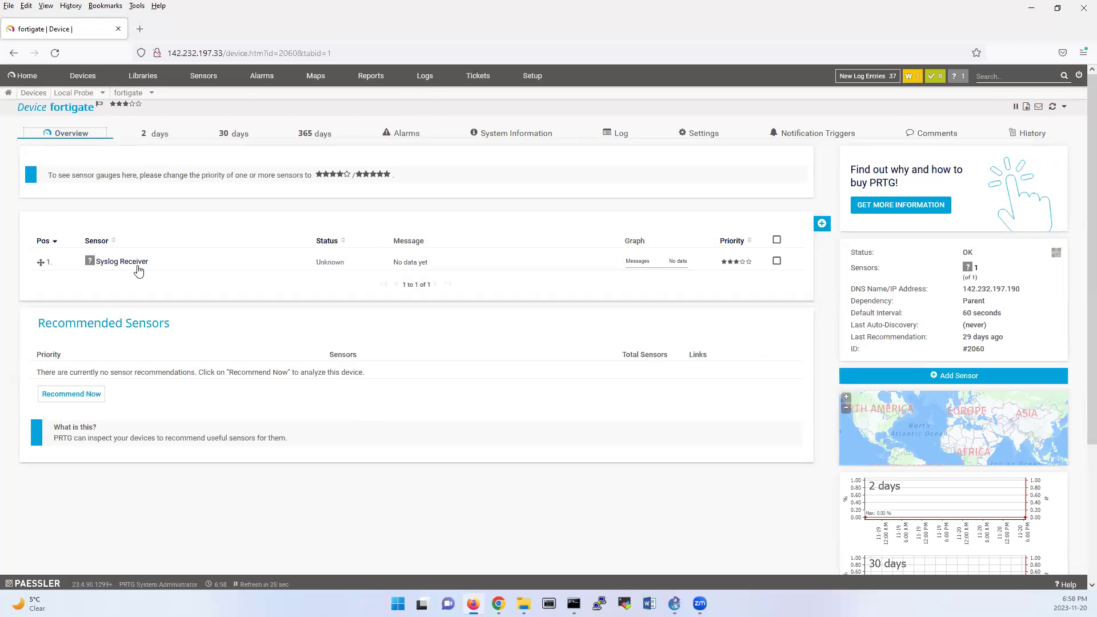
Step: Open the Syslog Receiver sensor and review its Live Data and Overview tabs
click(139, 262)
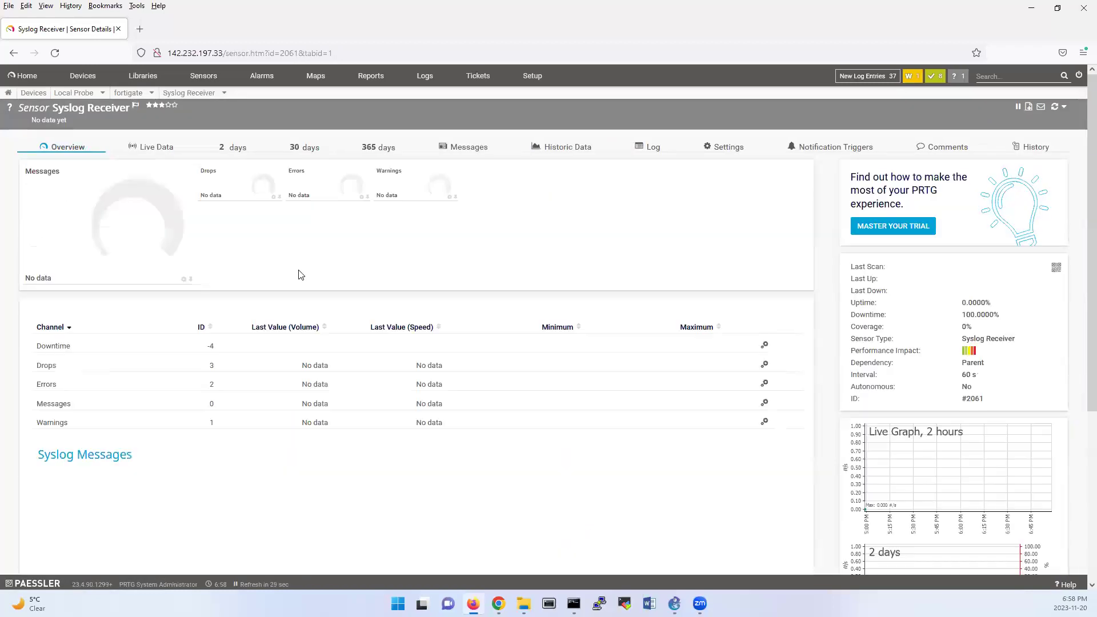
click(156, 147)
click(85, 148)
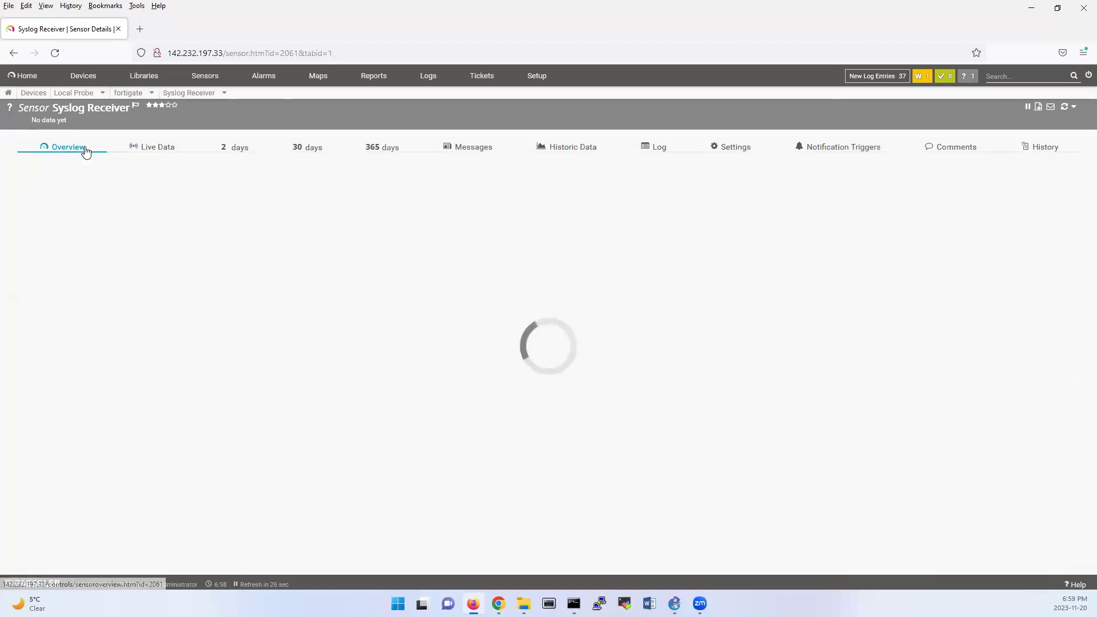
scroll(345, 400, down, 4)
scroll(377, 398, up, 3)
scroll(377, 398, up, 1)
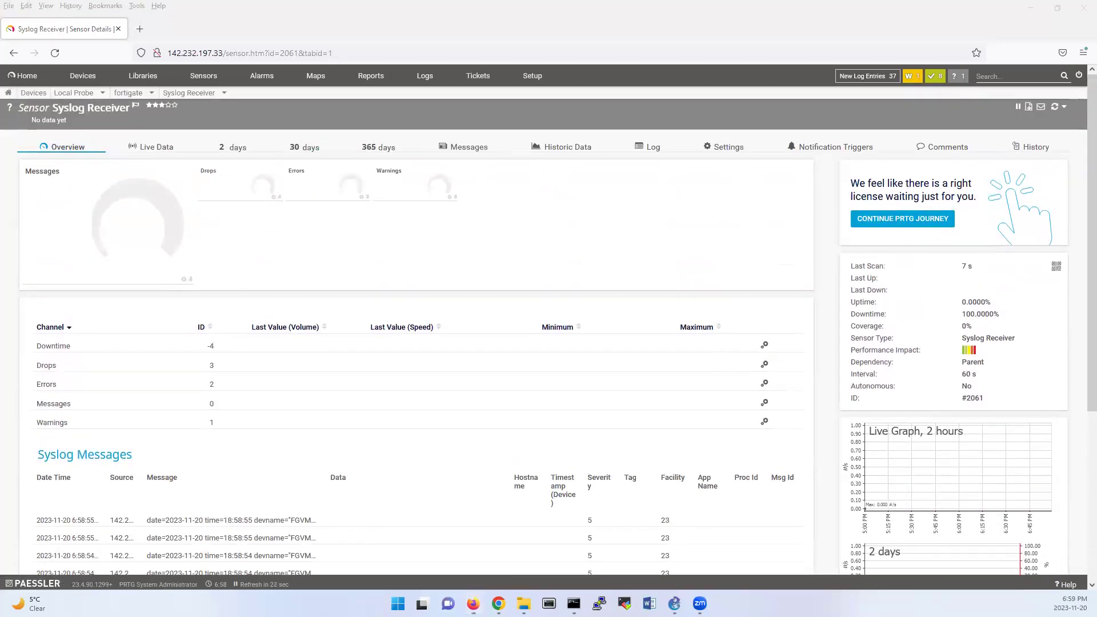
click(499, 604)
Step: Log out of FortiGate, sign back in as admin, and dismiss the file system check and setup prompts
click(1027, 211)
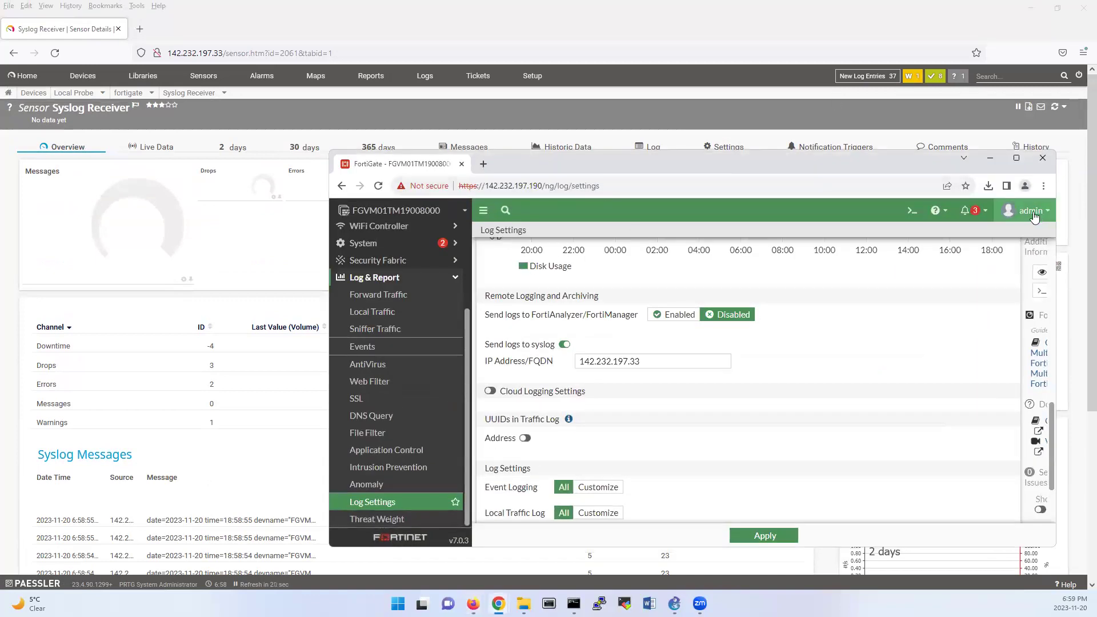
click(1009, 314)
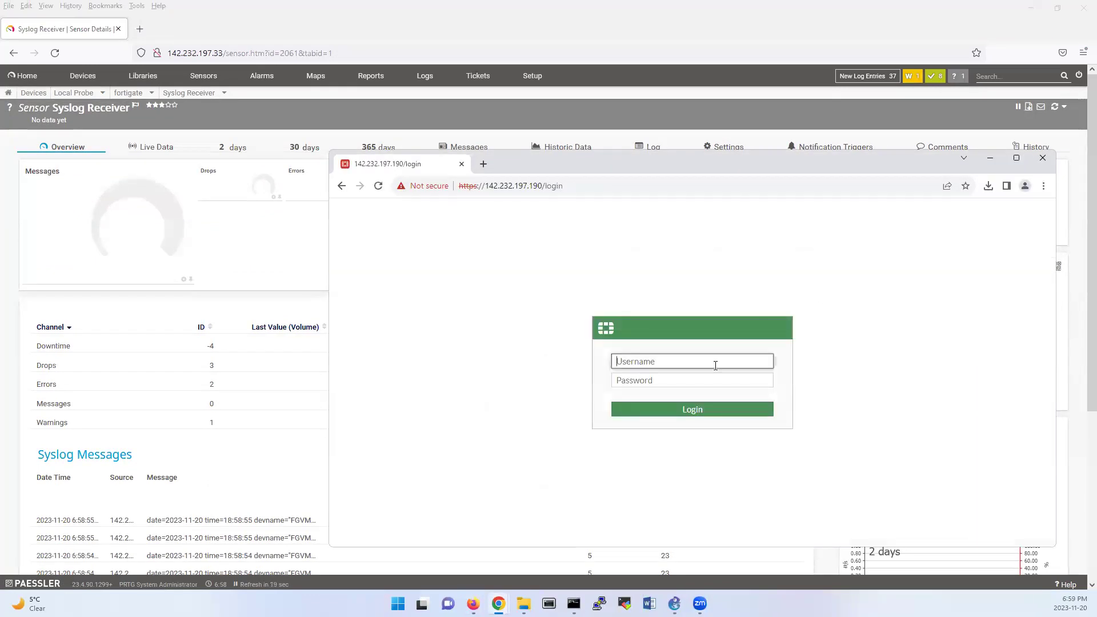
text(admin)
key(Tab)
text(••)
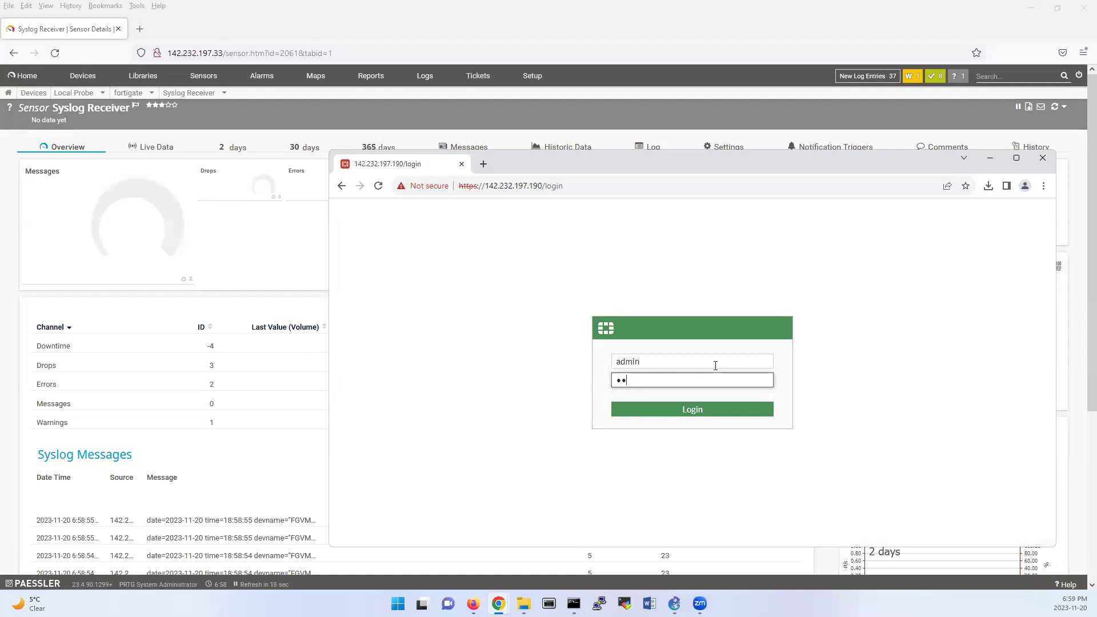
text(•••••)
key(Return)
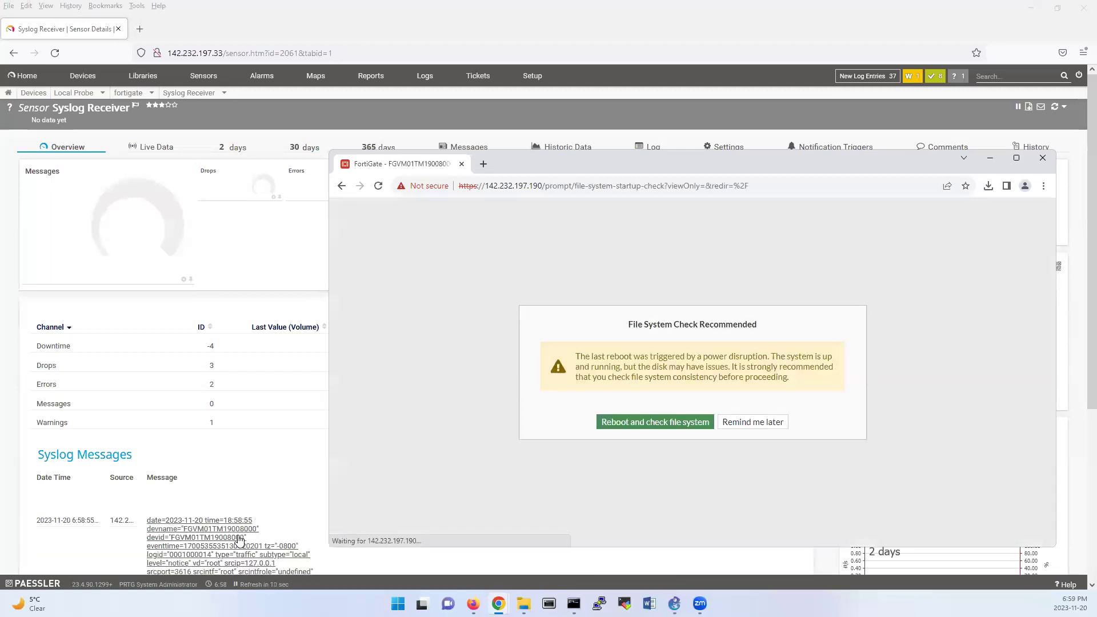
click(753, 422)
click(728, 437)
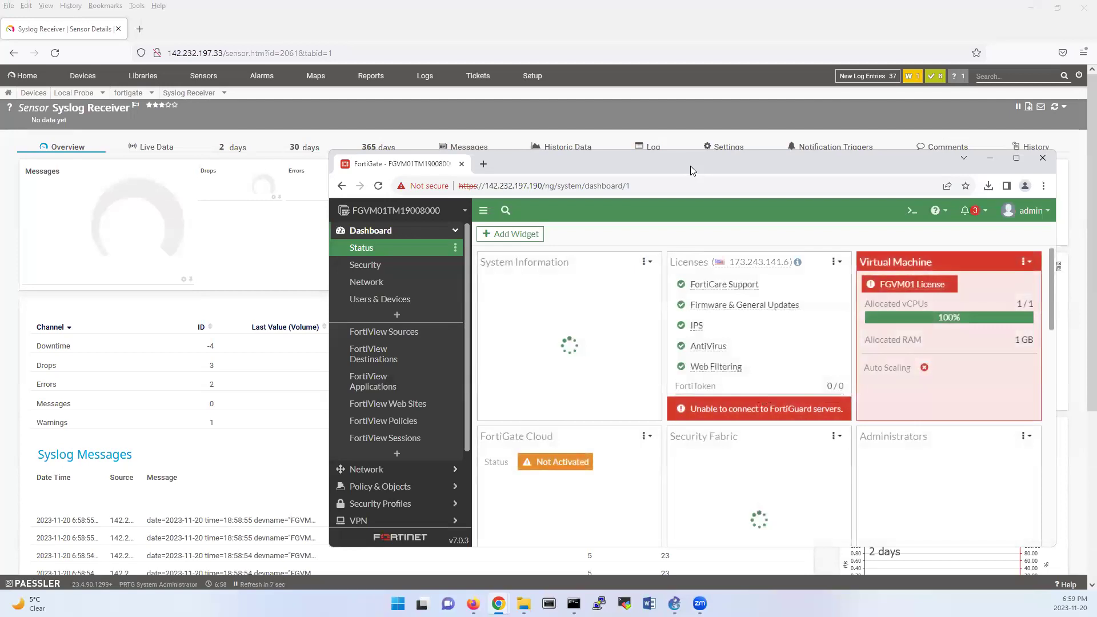
Step: Back in PRTG, view the Syslog Receiver's Live Data, Historic Data, then Messages list
key(alt+Tab)
scroll(532, 360, down, 4)
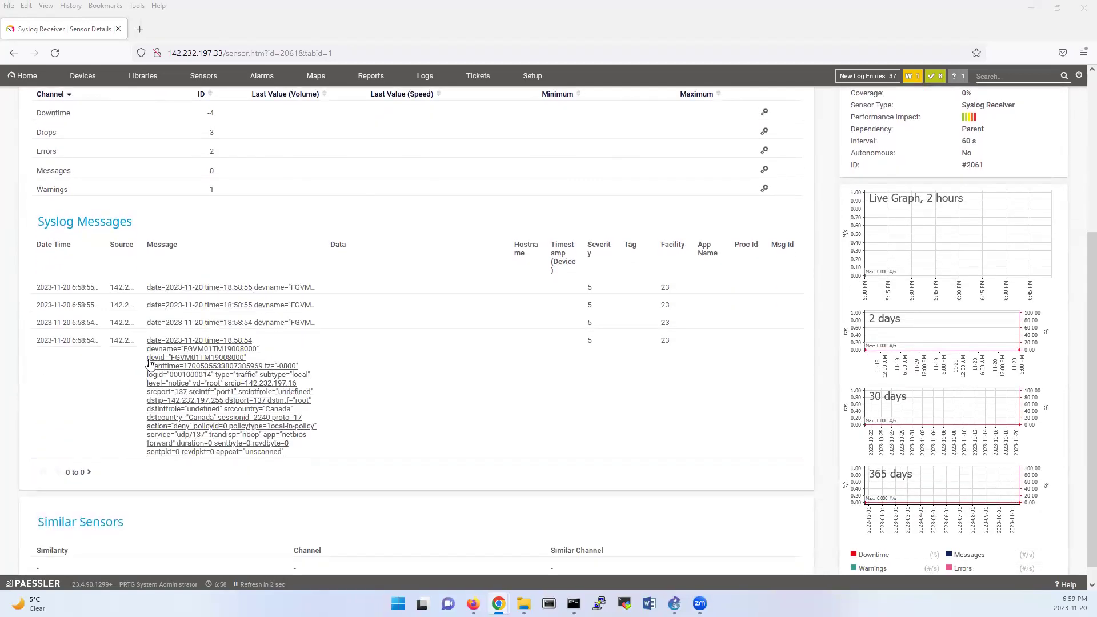
scroll(213, 311, up, 4)
click(144, 144)
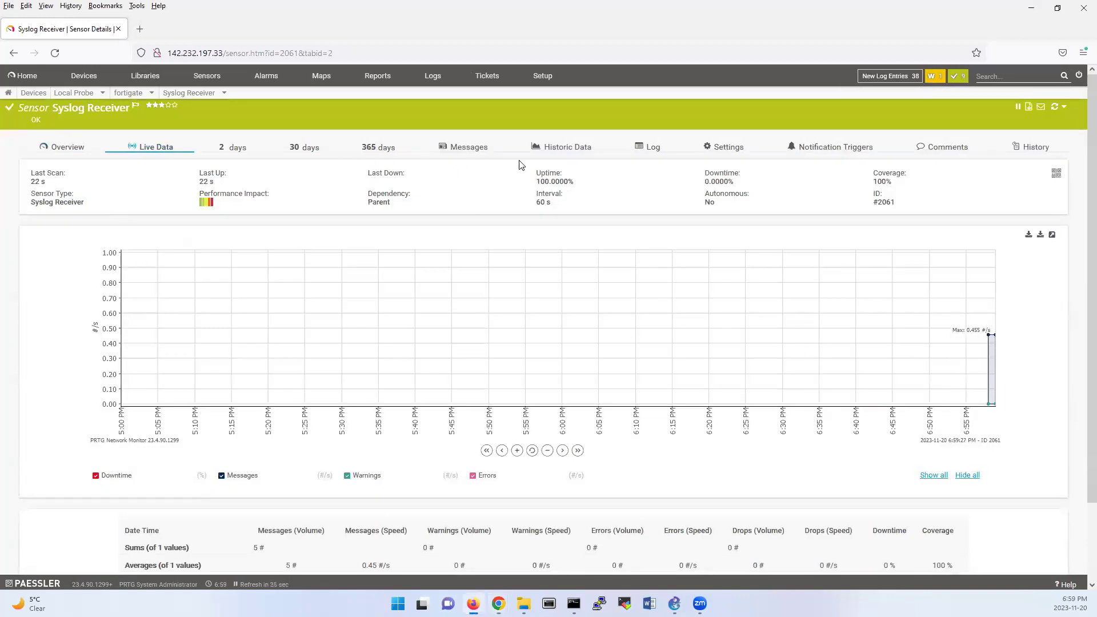
click(546, 149)
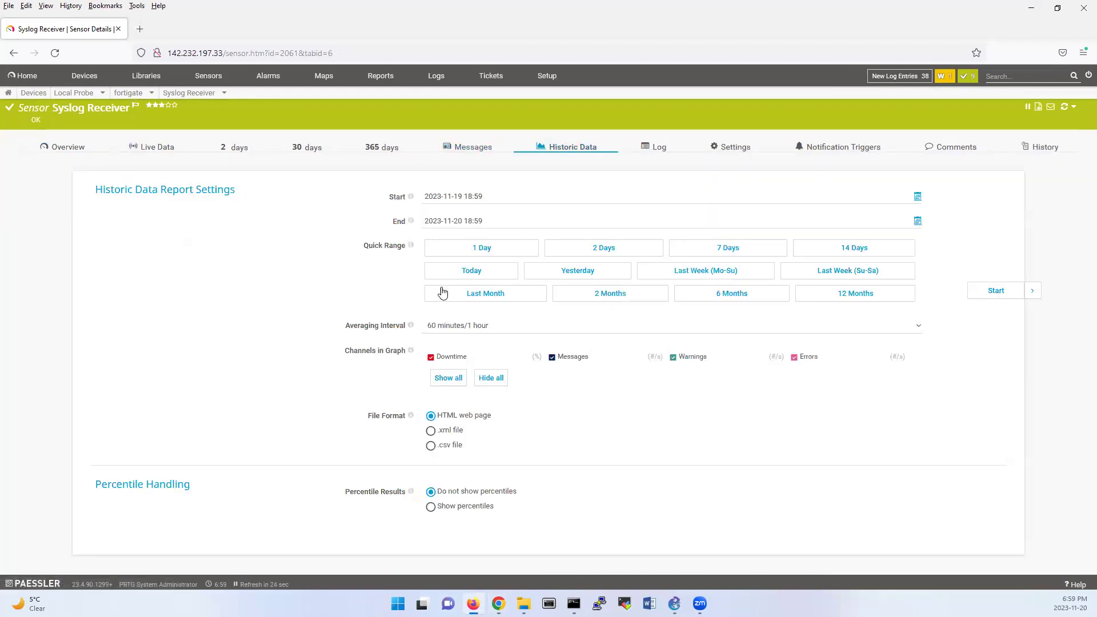
click(456, 150)
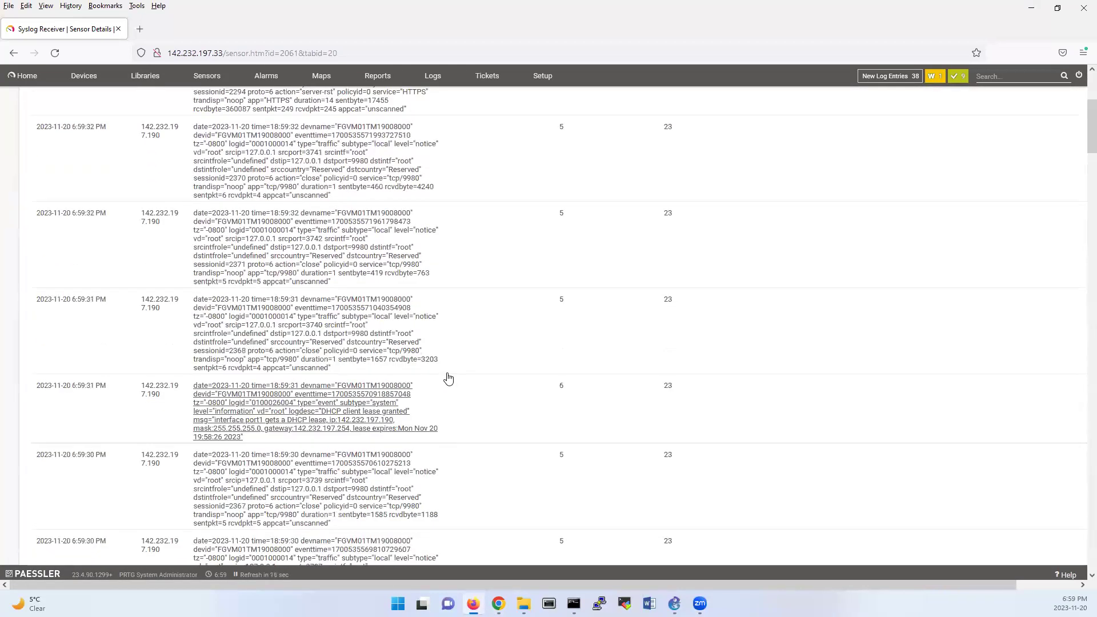
scroll(452, 371, up, 4)
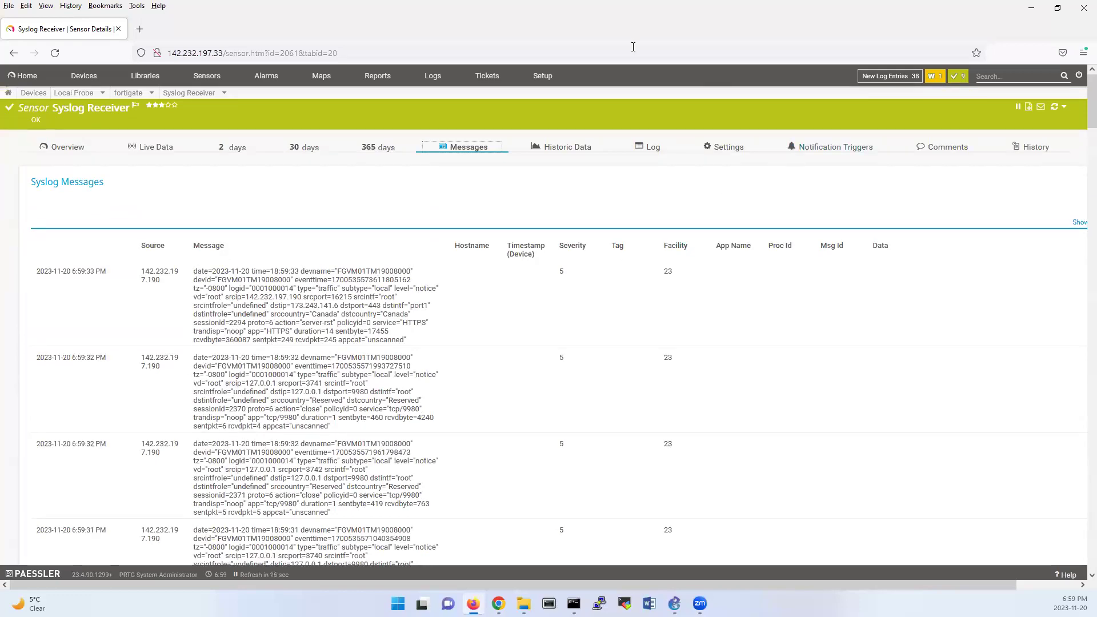